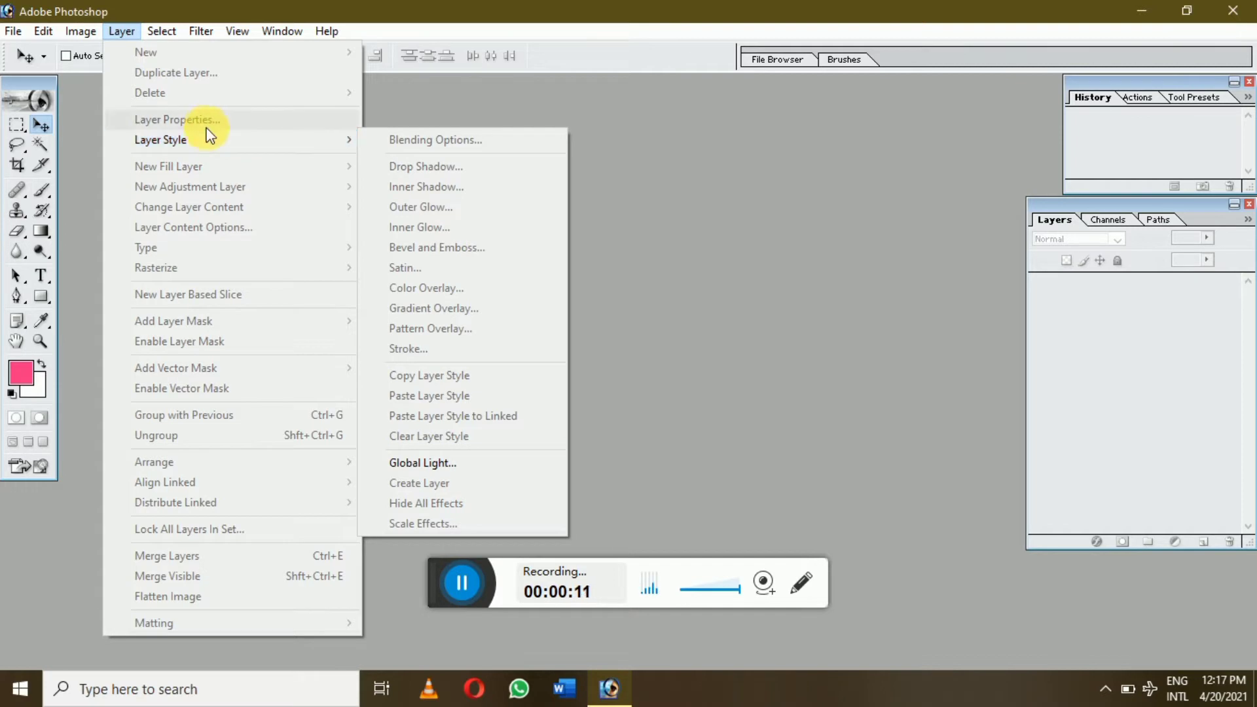
- Open the tulip field image 1197602_XL from the Desktop
{"action": "left_click", "coordinate": [597, 262]}
{"action": "double_click", "coordinate": [597, 262]}
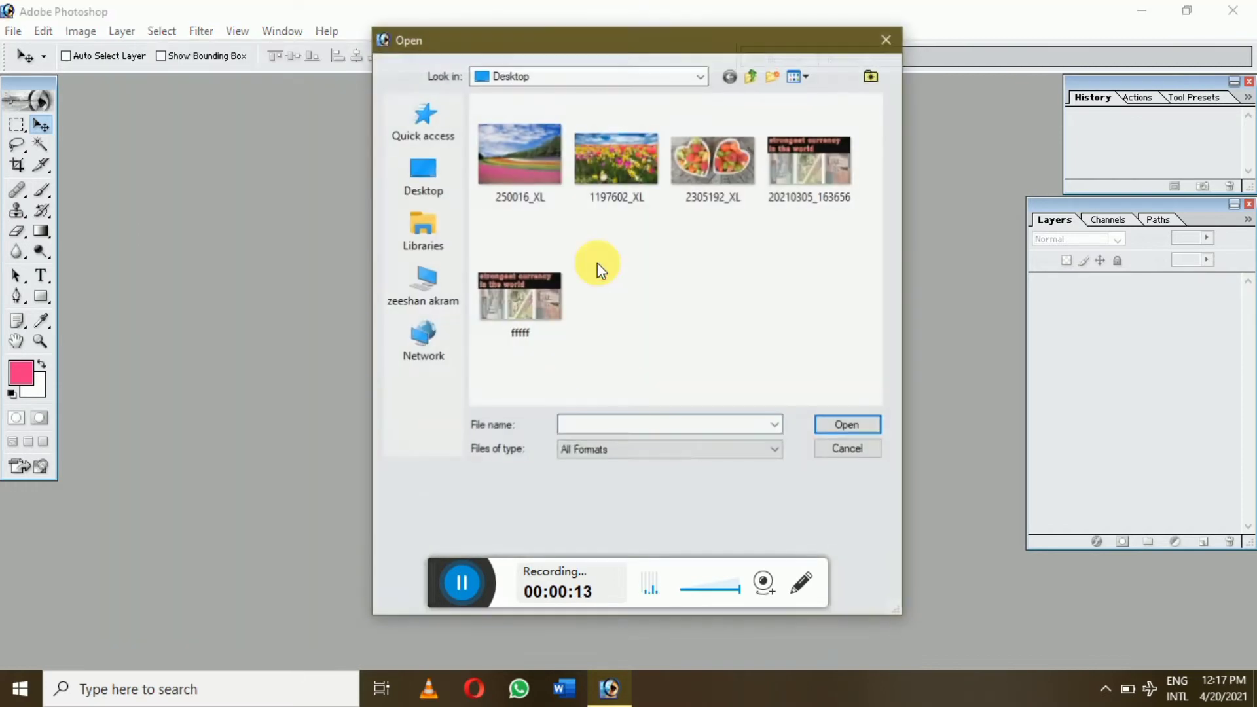
{"action": "double_click", "coordinate": [609, 191]}
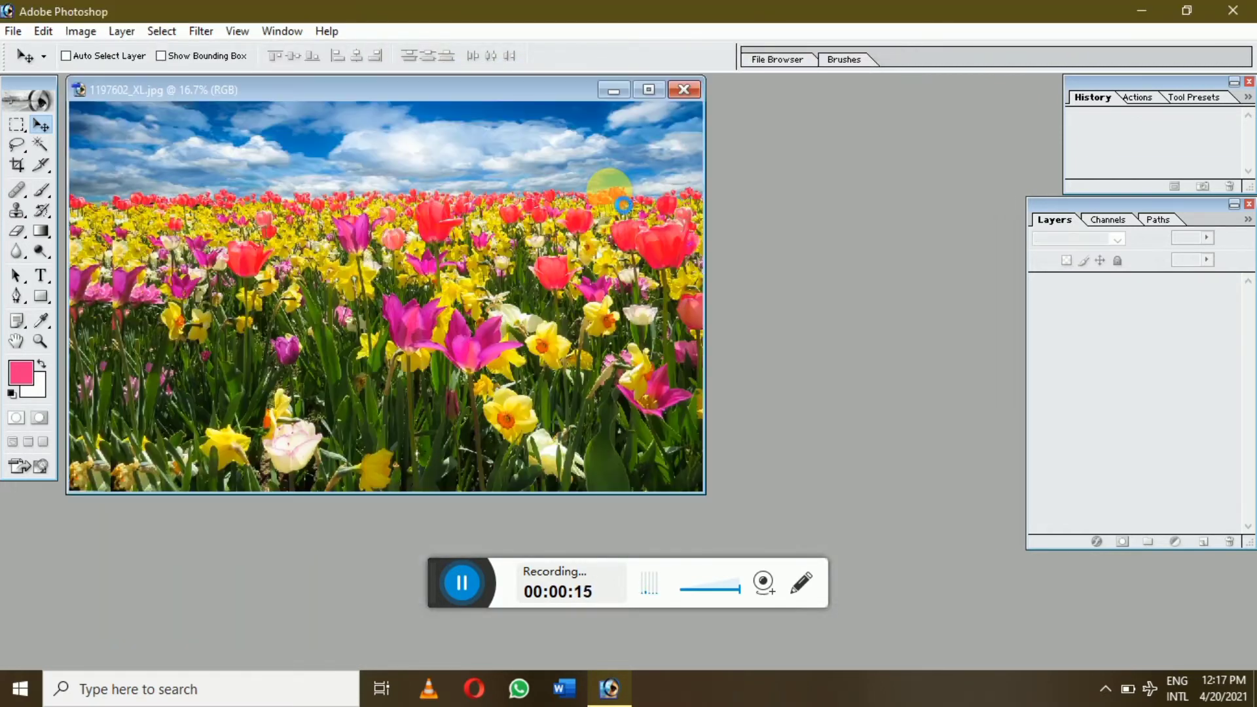
- Create a new layer with a green colour label, Normal mode and 100% opacity
{"action": "left_click", "coordinate": [127, 34]}
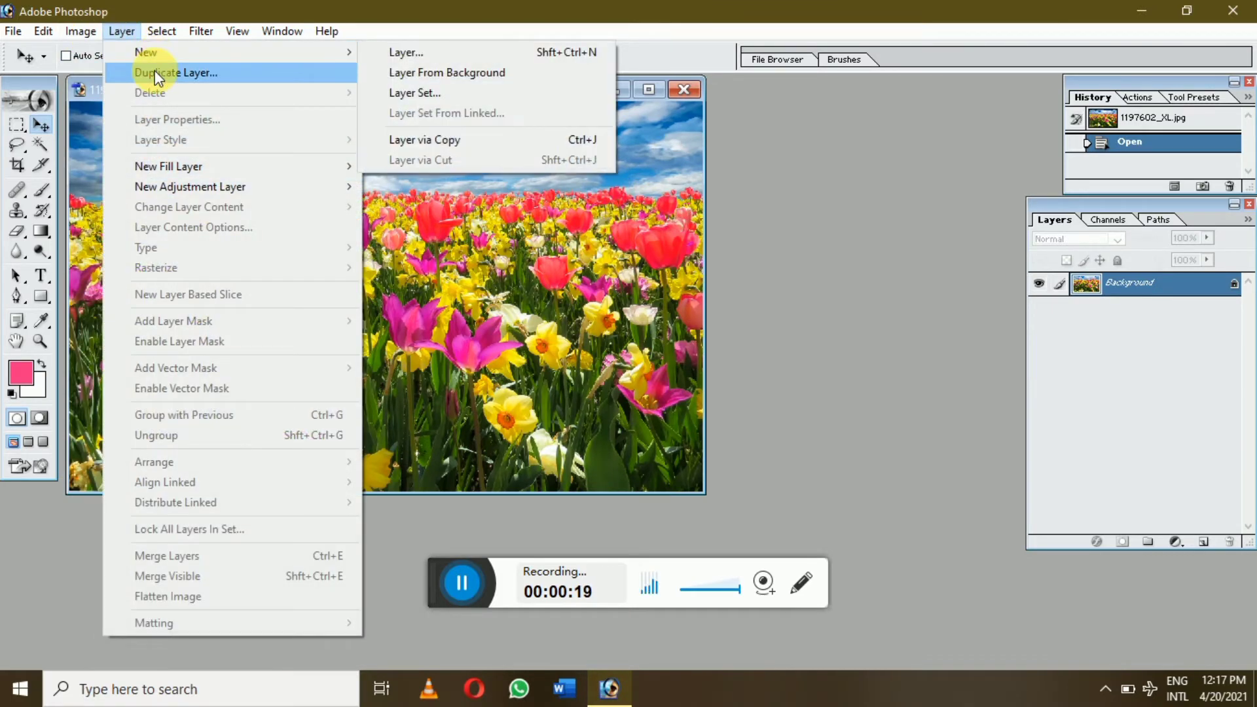
{"action": "left_click", "coordinate": [422, 53]}
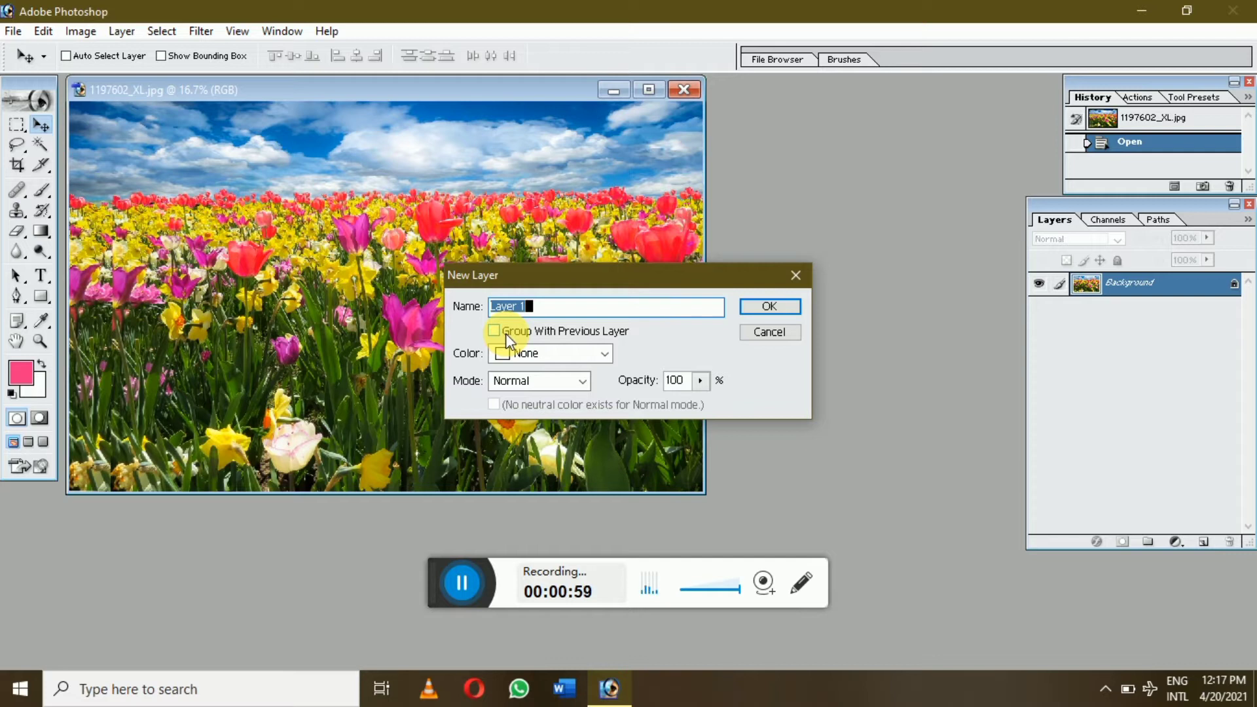
{"action": "left_click", "coordinate": [574, 362]}
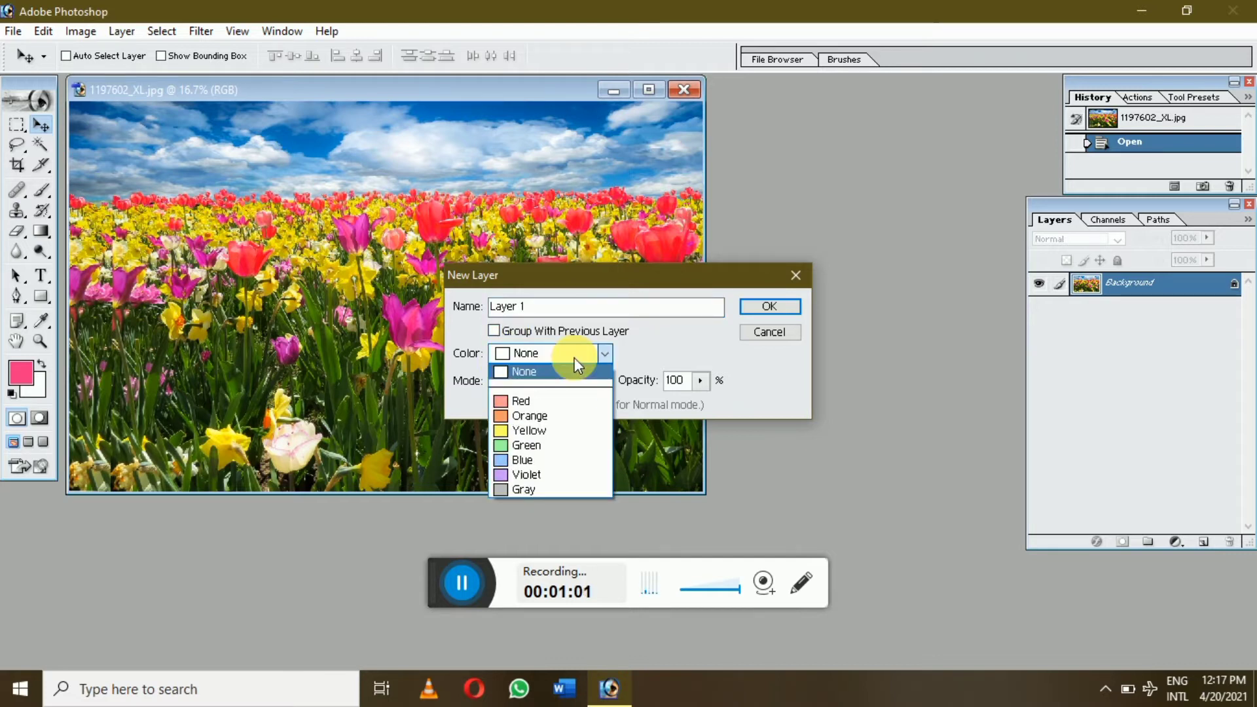
{"action": "left_click", "coordinate": [550, 448]}
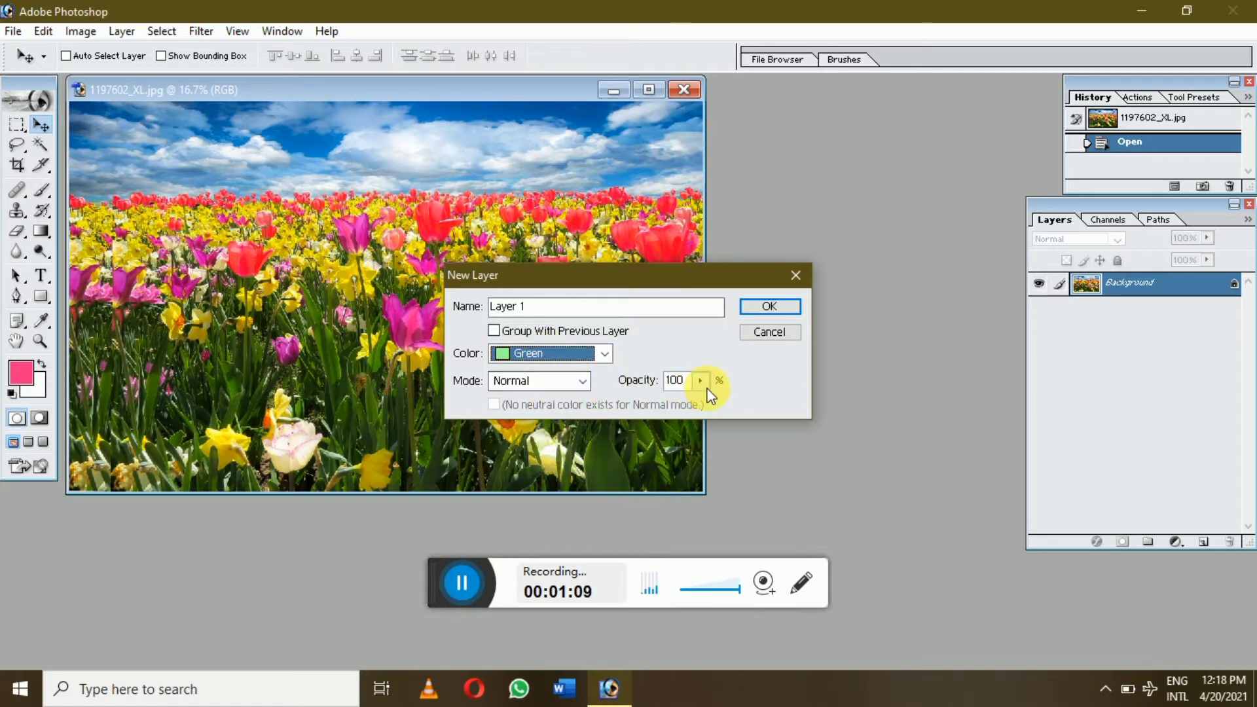
{"action": "left_click", "coordinate": [772, 308]}
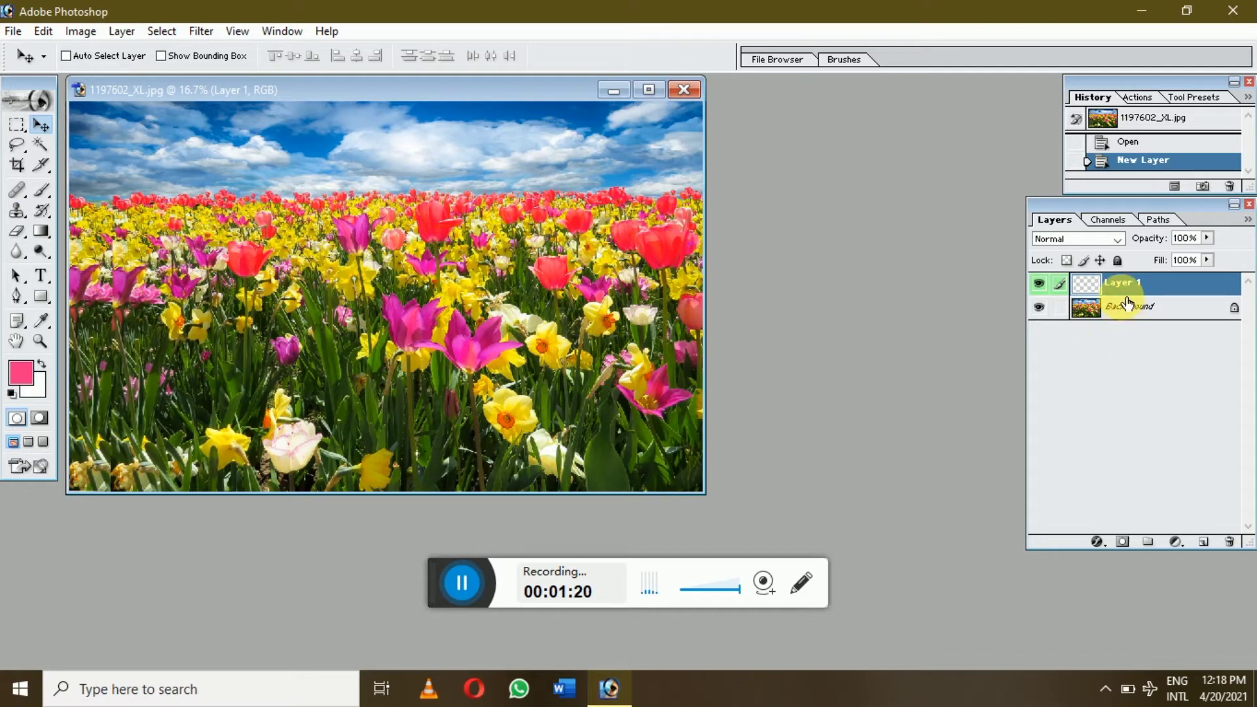
- Fill Layer 1 with a diagonal pink-to-white linear gradient from the image's upper left towards its lower right
{"action": "left_click", "coordinate": [41, 231]}
{"action": "mouse_move", "coordinate": [255, 159]}
{"action": "left_mouse_down"}
{"action": "mouse_move", "coordinate": [527, 342]}
{"action": "mouse_move", "coordinate": [573, 389]}
{"action": "left_mouse_up"}
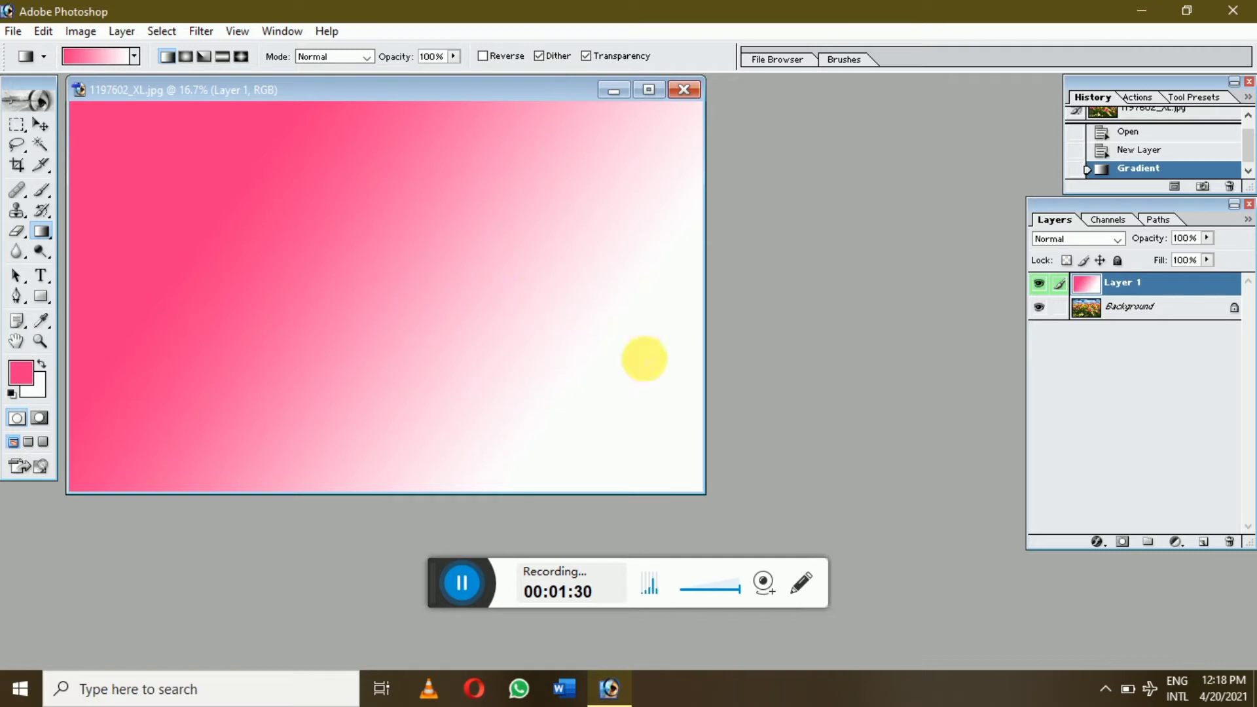
- Lower the opacity of the gradient layer, Layer 1, to 40%
{"action": "left_click", "coordinate": [1128, 307]}
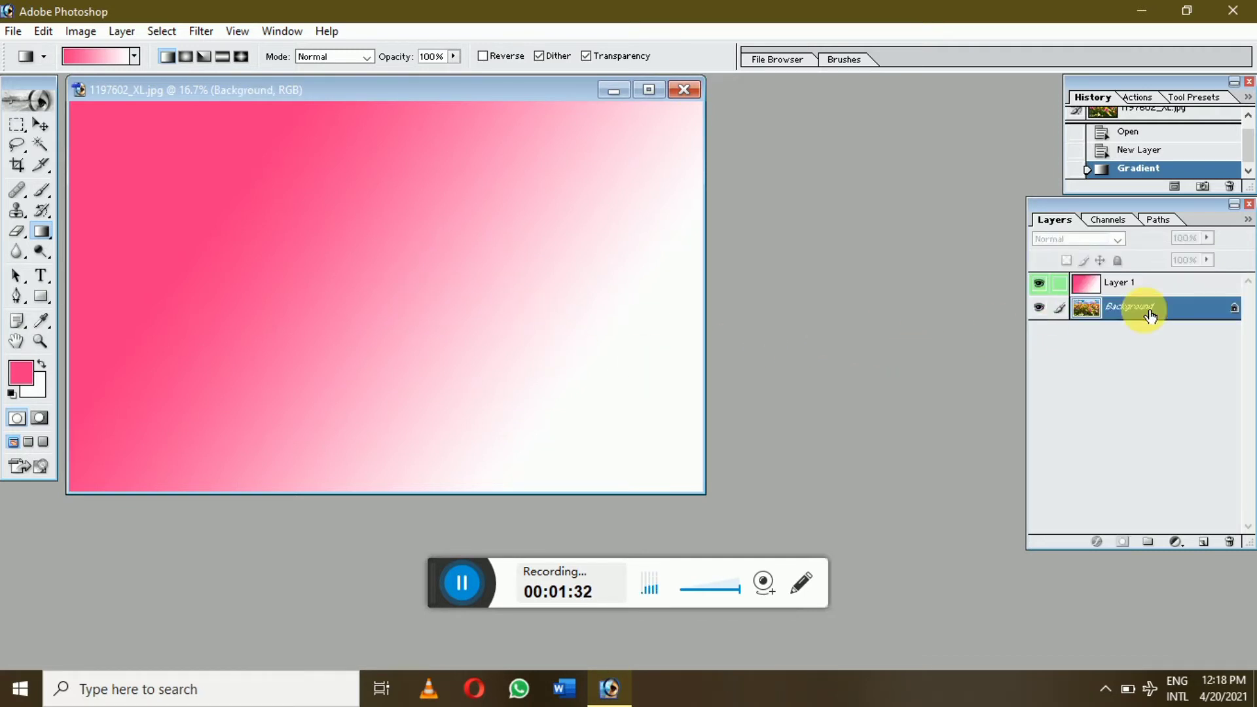
{"action": "left_click", "coordinate": [1123, 284]}
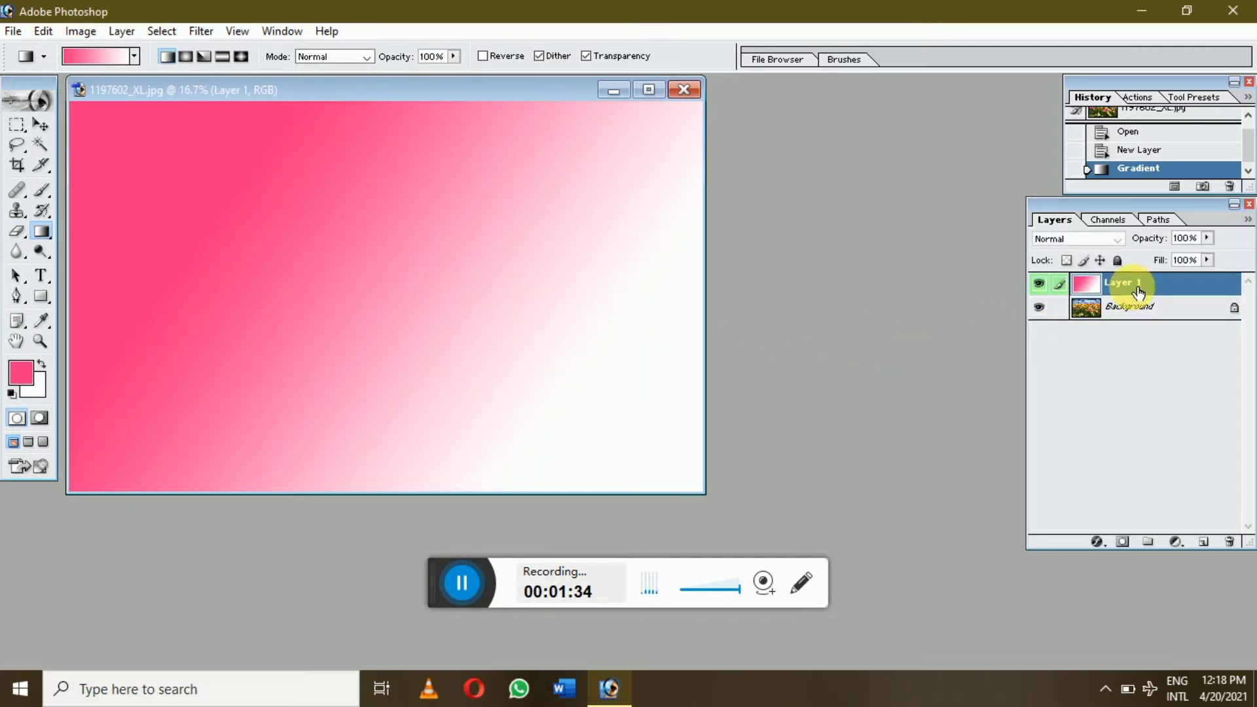
{"action": "left_click", "coordinate": [1208, 239]}
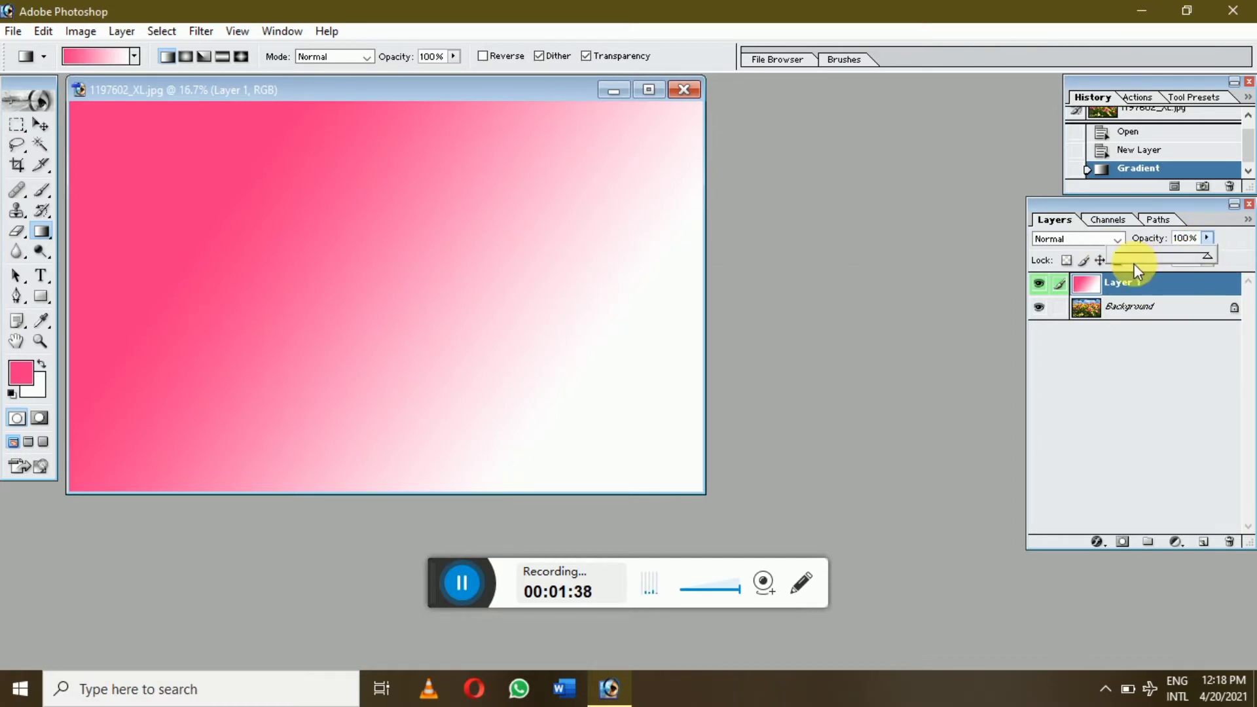
{"action": "mouse_move", "coordinate": [1134, 257]}
{"action": "left_mouse_down"}
{"action": "mouse_move", "coordinate": [1112, 256]}
{"action": "mouse_move", "coordinate": [1203, 254]}
{"action": "mouse_move", "coordinate": [1152, 264]}
{"action": "left_mouse_up"}
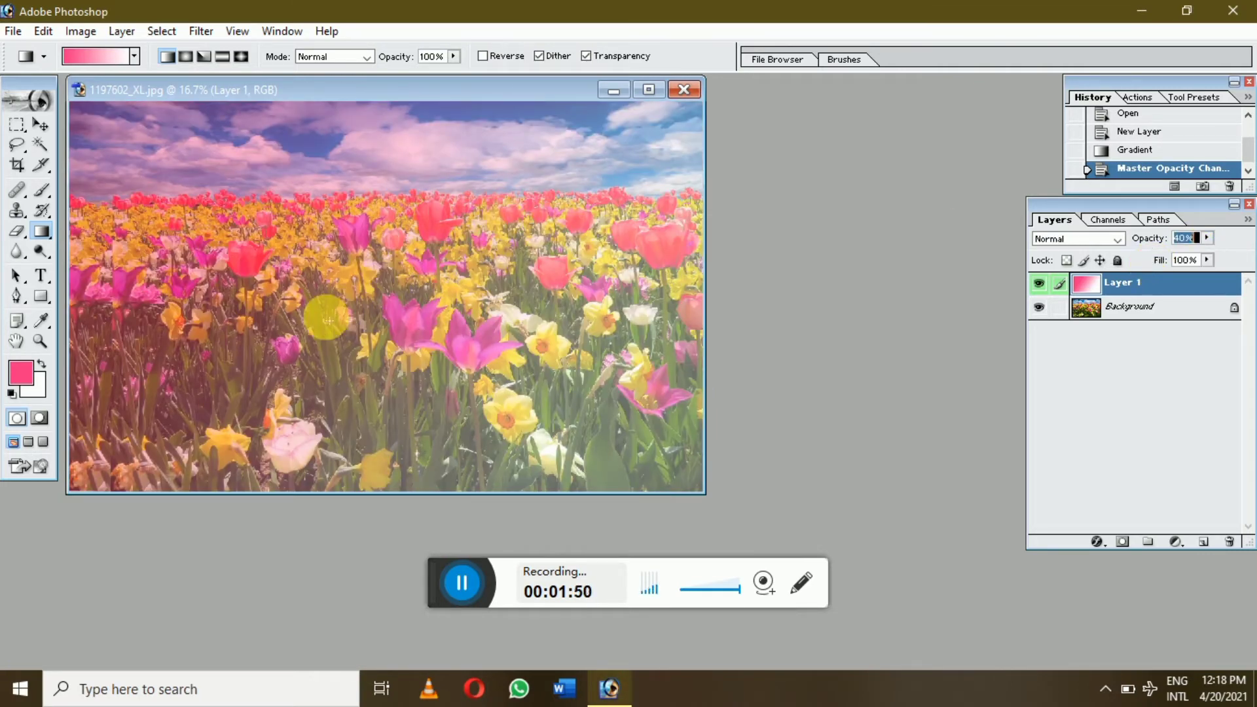
- Restore Layer 1 to 100% opacity and delete the layer
{"action": "type", "text": "100"}
{"action": "key", "text": "Return"}
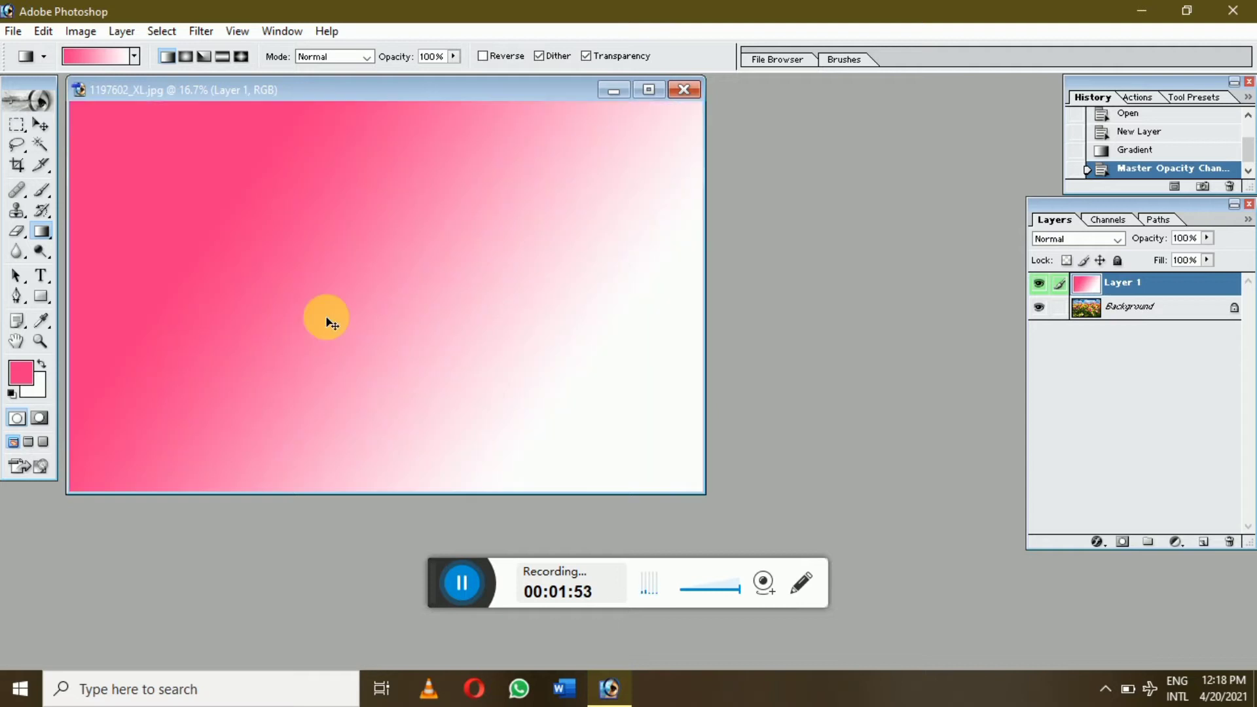
{"action": "key", "text": "ctrl+z"}
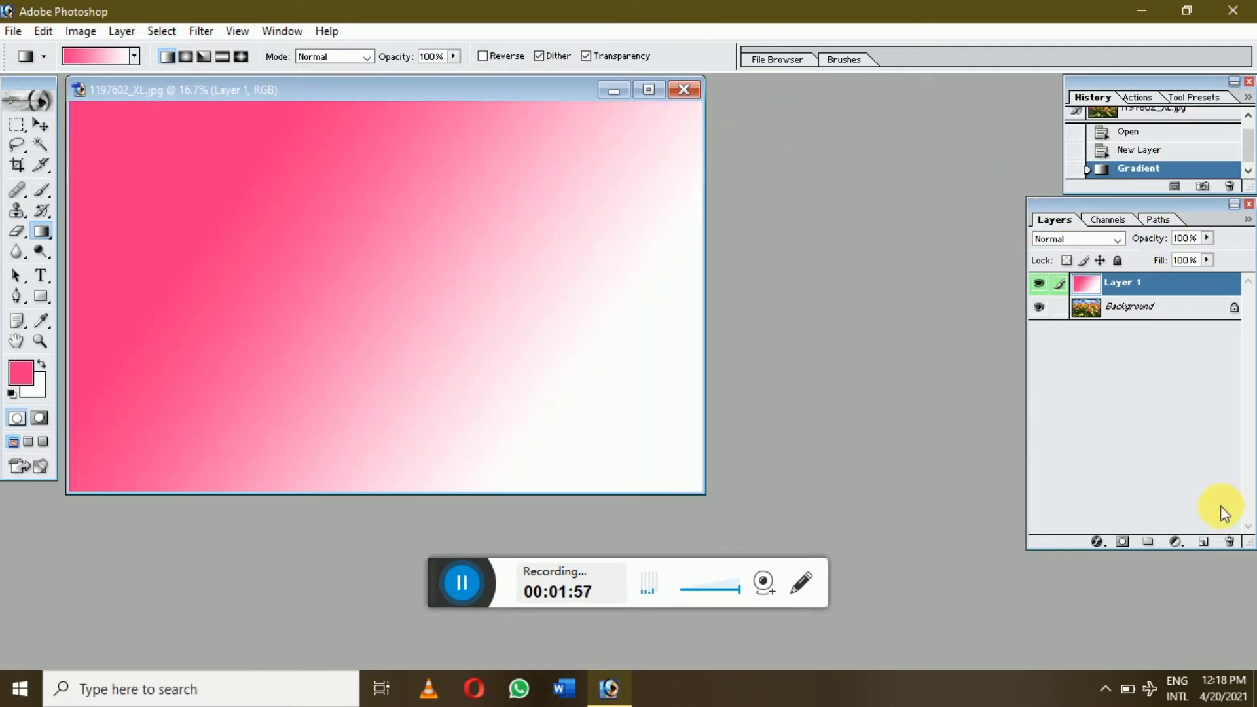
{"action": "left_click", "coordinate": [1229, 541]}
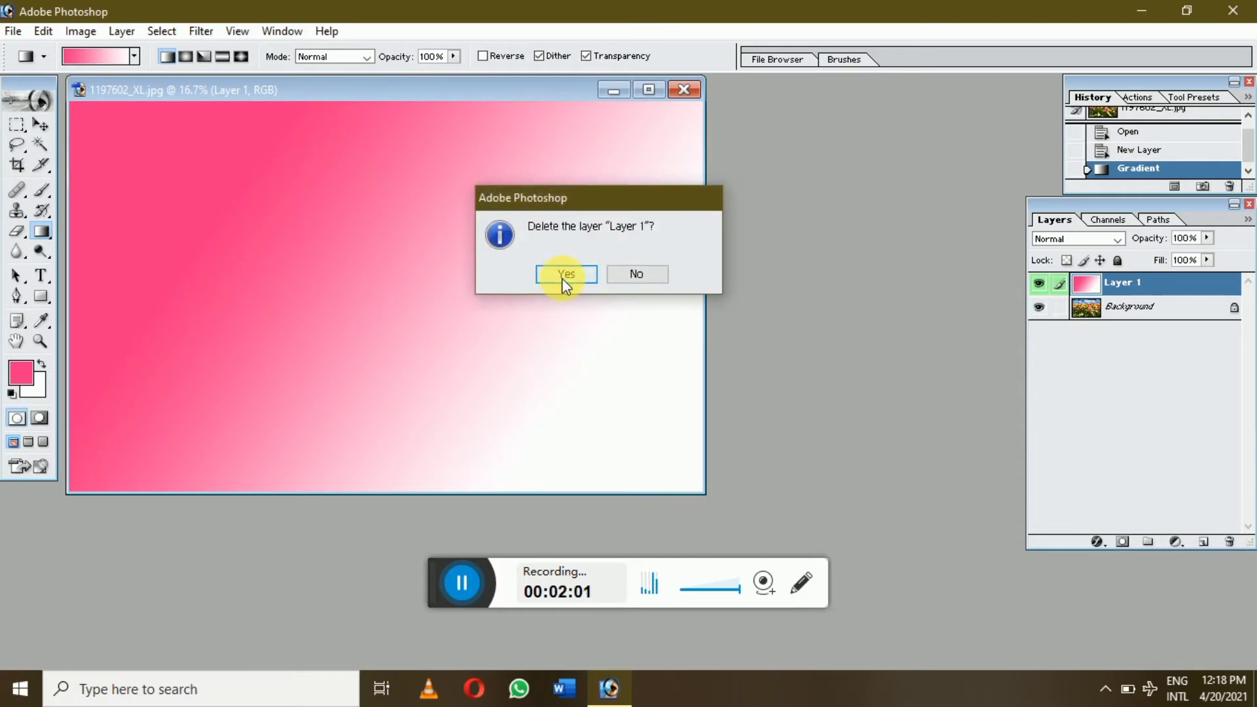
{"action": "left_click", "coordinate": [563, 275]}
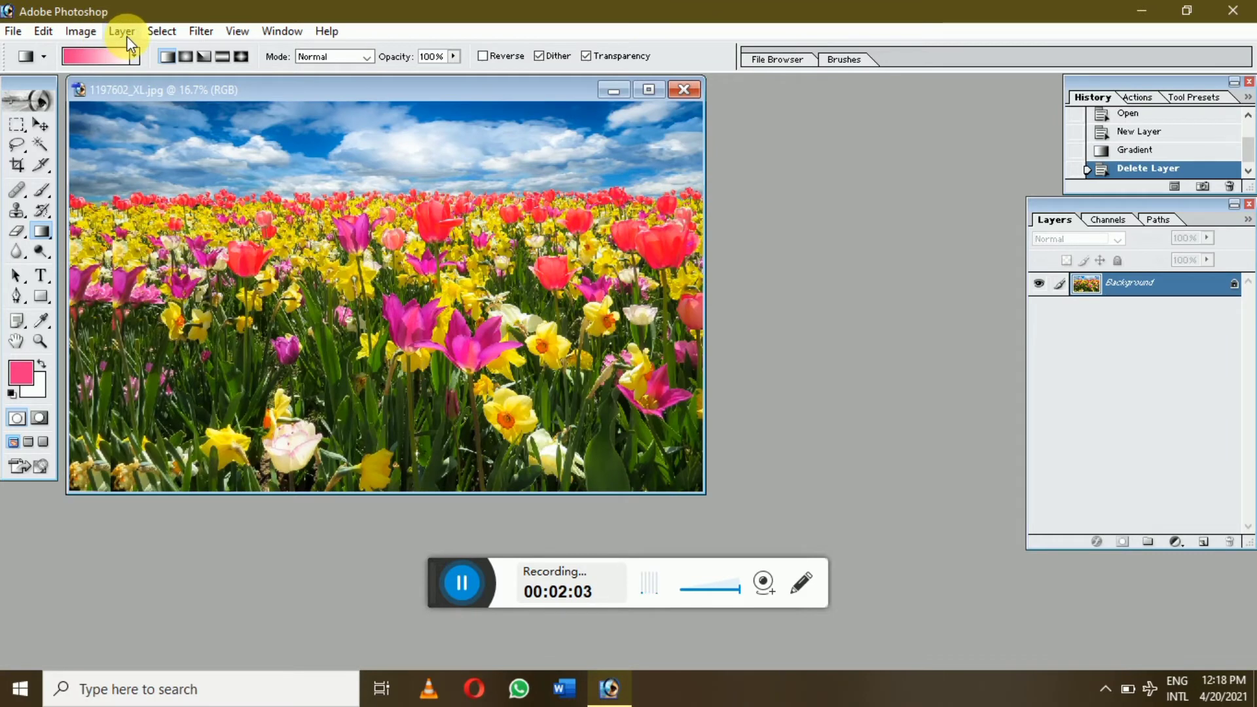
- Convert the Background into a regular layer with the default name, Normal mode and 100% opacity
{"action": "left_click", "coordinate": [125, 34]}
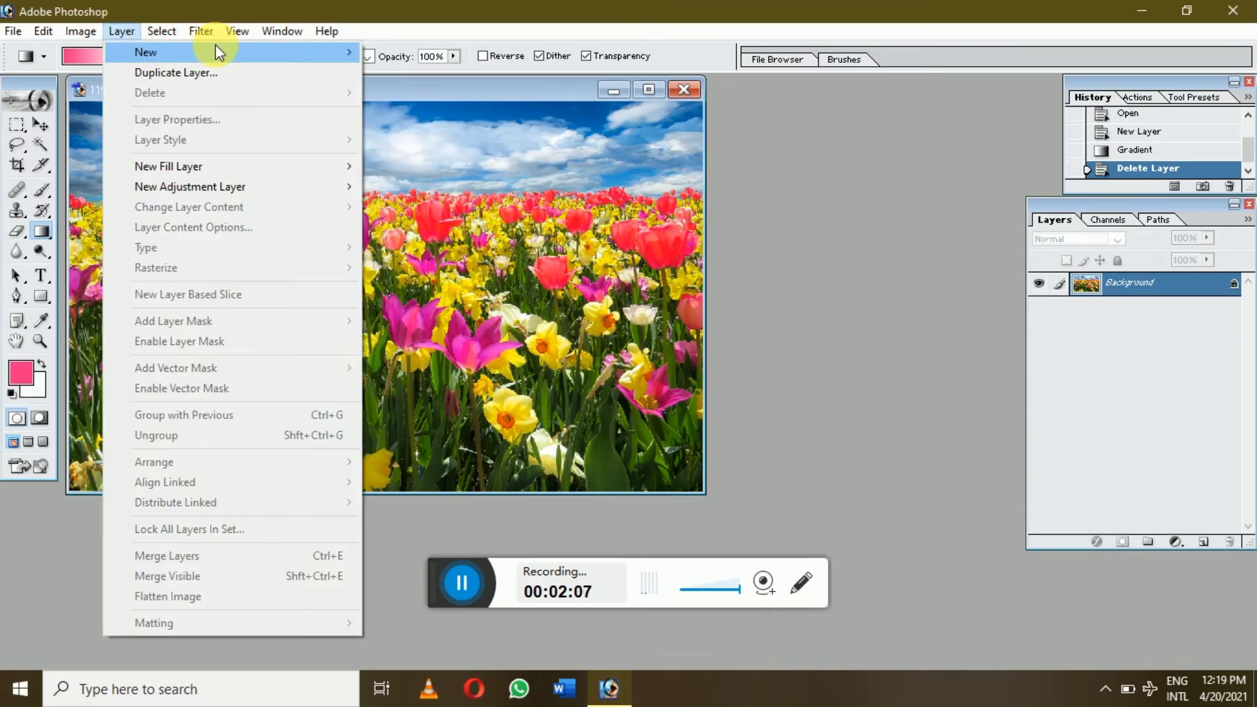
{"action": "mouse_move", "coordinate": [357, 52]}
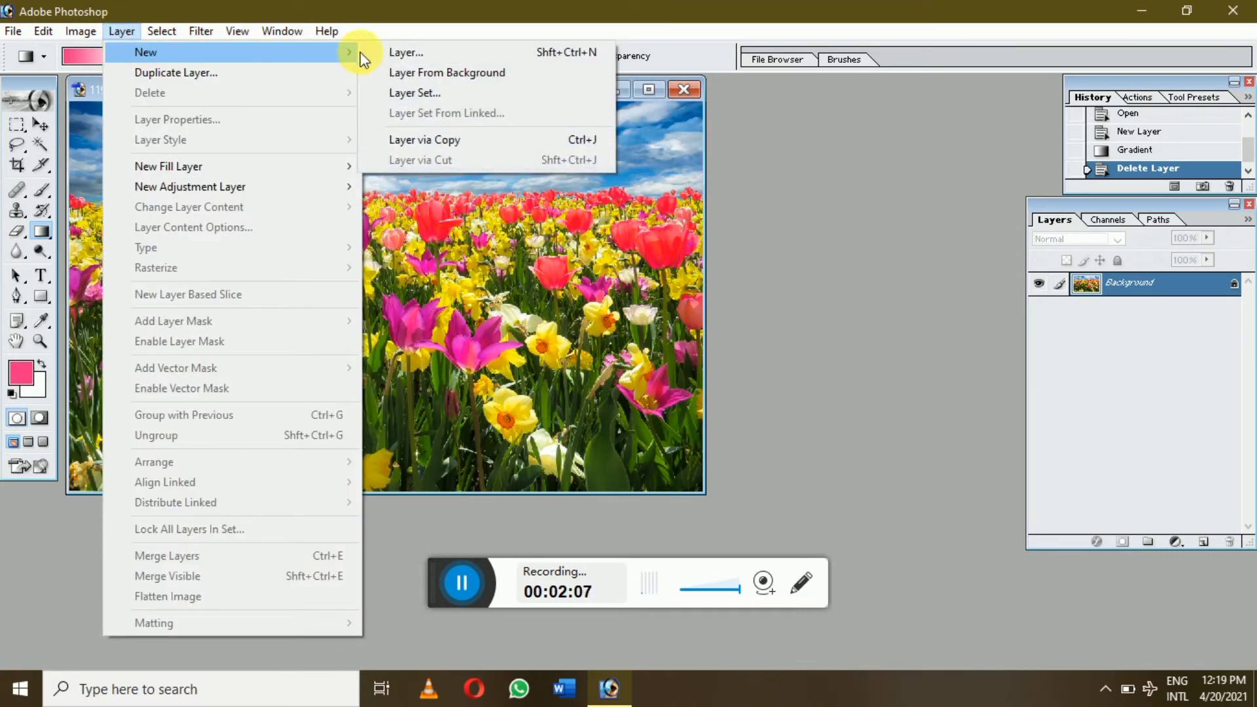
{"action": "left_click", "coordinate": [421, 74]}
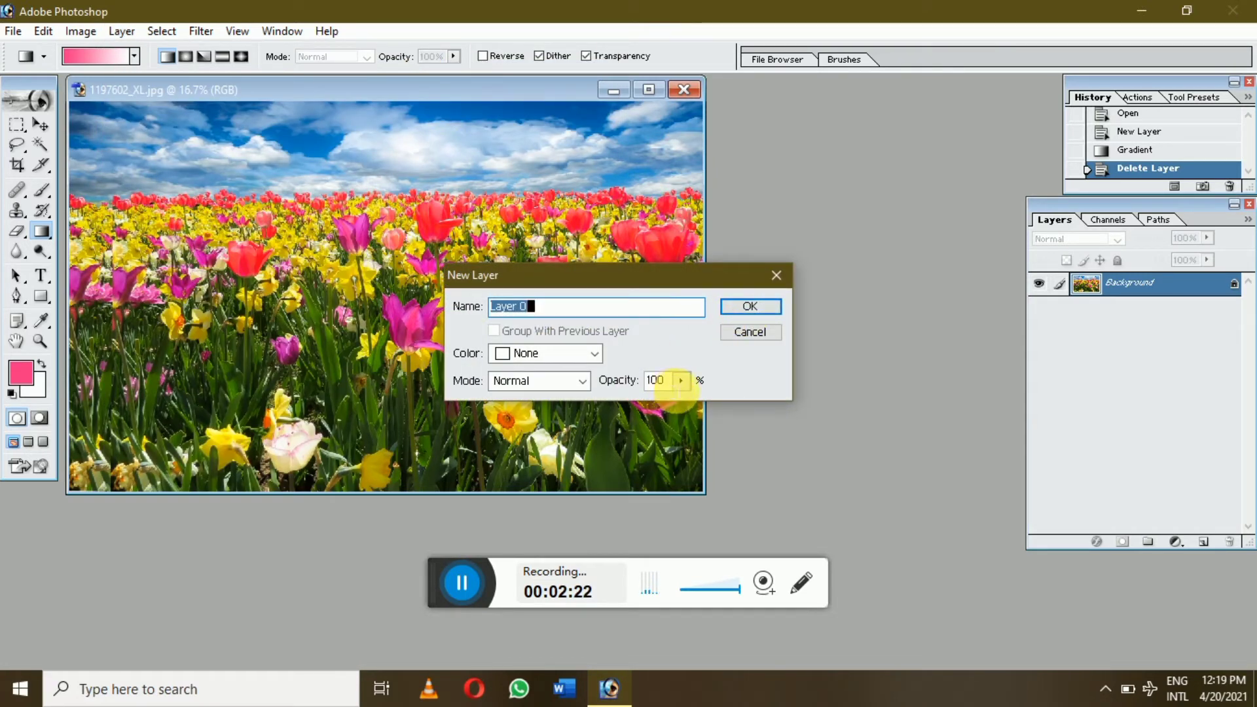
{"action": "left_click", "coordinate": [748, 306]}
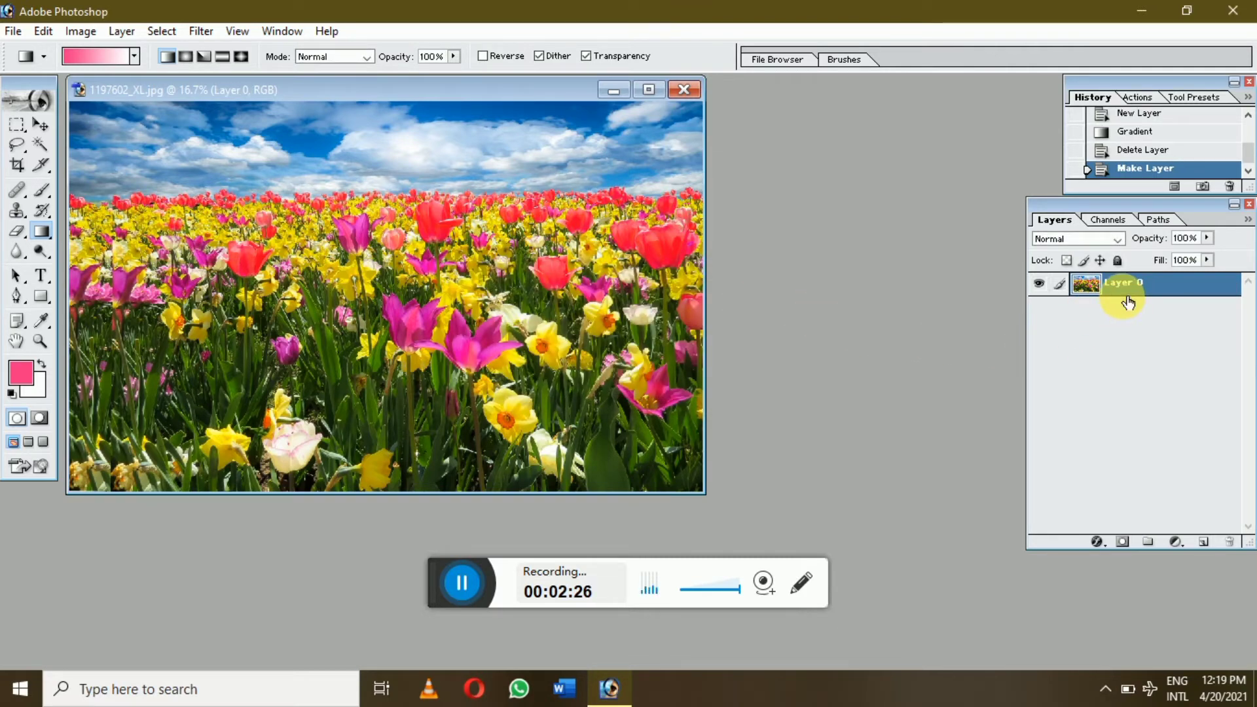
- Try to shift the converted layer slightly with the Move tool, and undo the background conversion
{"action": "left_click", "coordinate": [40, 124]}
{"action": "mouse_move", "coordinate": [275, 204]}
{"action": "left_mouse_down"}
{"action": "mouse_move", "coordinate": [282, 262]}
{"action": "mouse_move", "coordinate": [249, 368]}
{"action": "mouse_move", "coordinate": [426, 310]}
{"action": "mouse_move", "coordinate": [316, 367]}
{"action": "mouse_move", "coordinate": [217, 290]}
{"action": "mouse_move", "coordinate": [356, 184]}
{"action": "mouse_move", "coordinate": [296, 170]}
{"action": "mouse_move", "coordinate": [246, 197]}
{"action": "mouse_move", "coordinate": [279, 216]}
{"action": "left_mouse_up"}
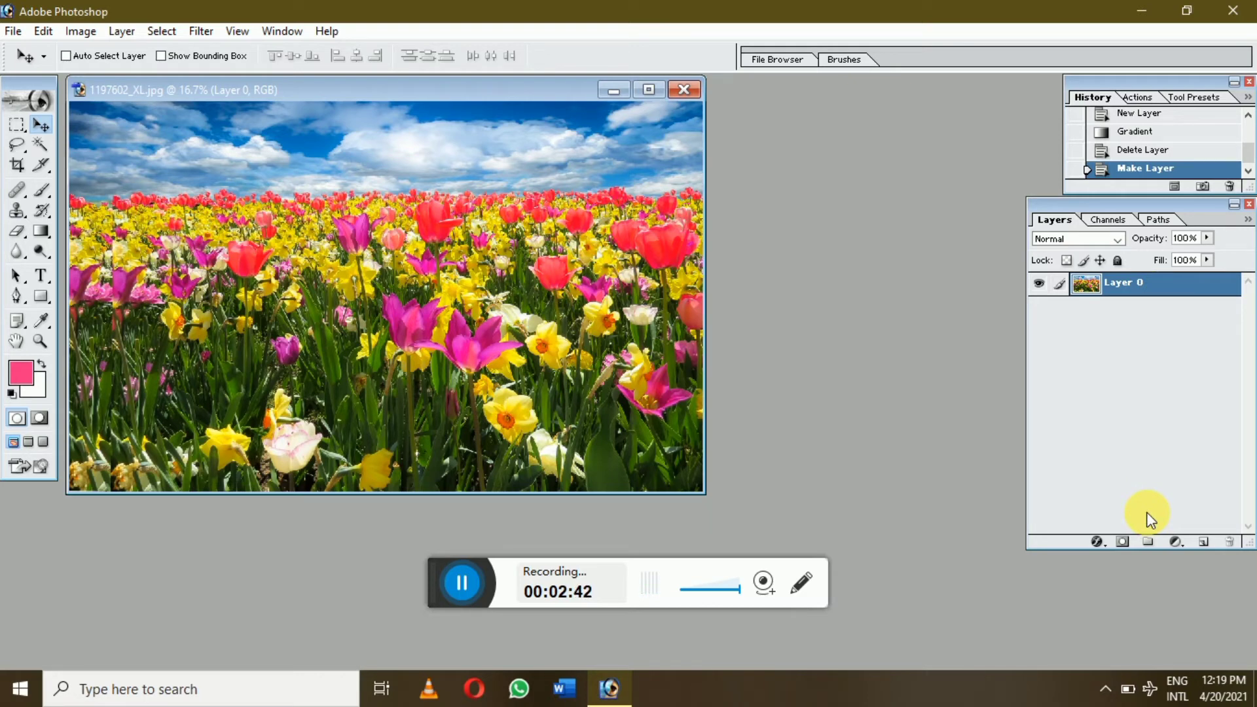
{"action": "key", "text": "ctrl+z"}
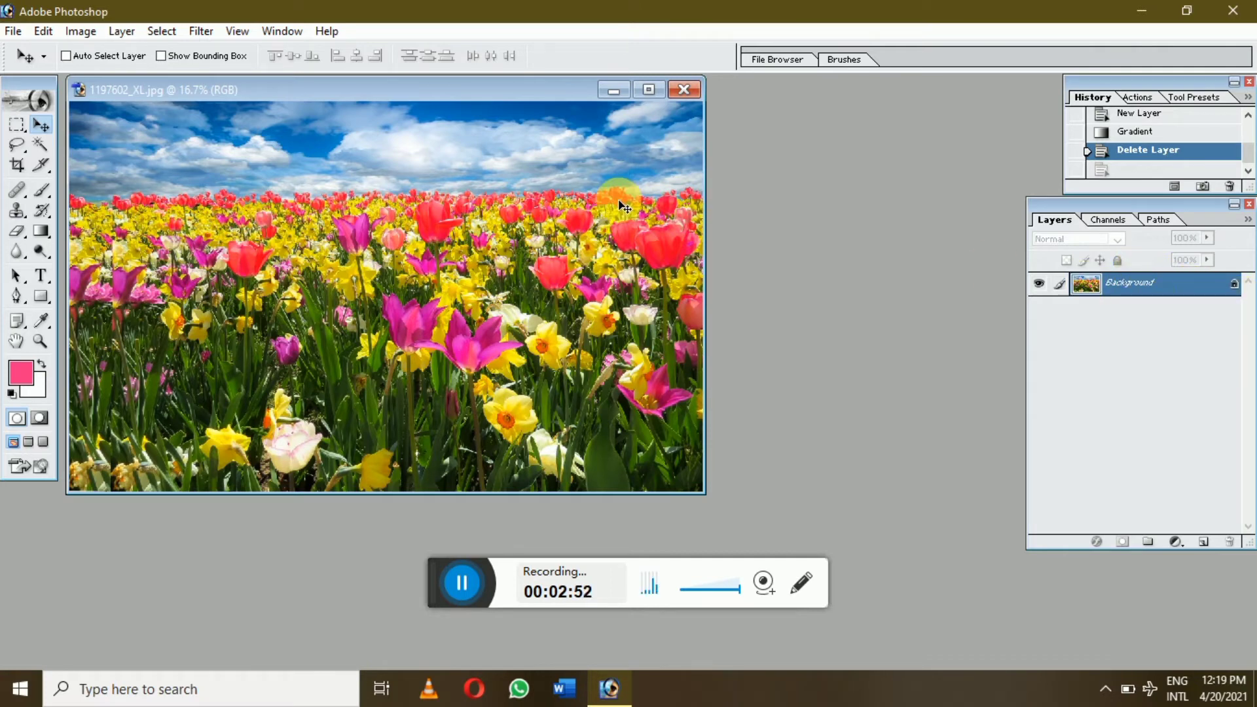
- Convert the Background into a regular layer directly from its layer entry, and undo that conversion
{"action": "double_click", "coordinate": [1176, 289]}
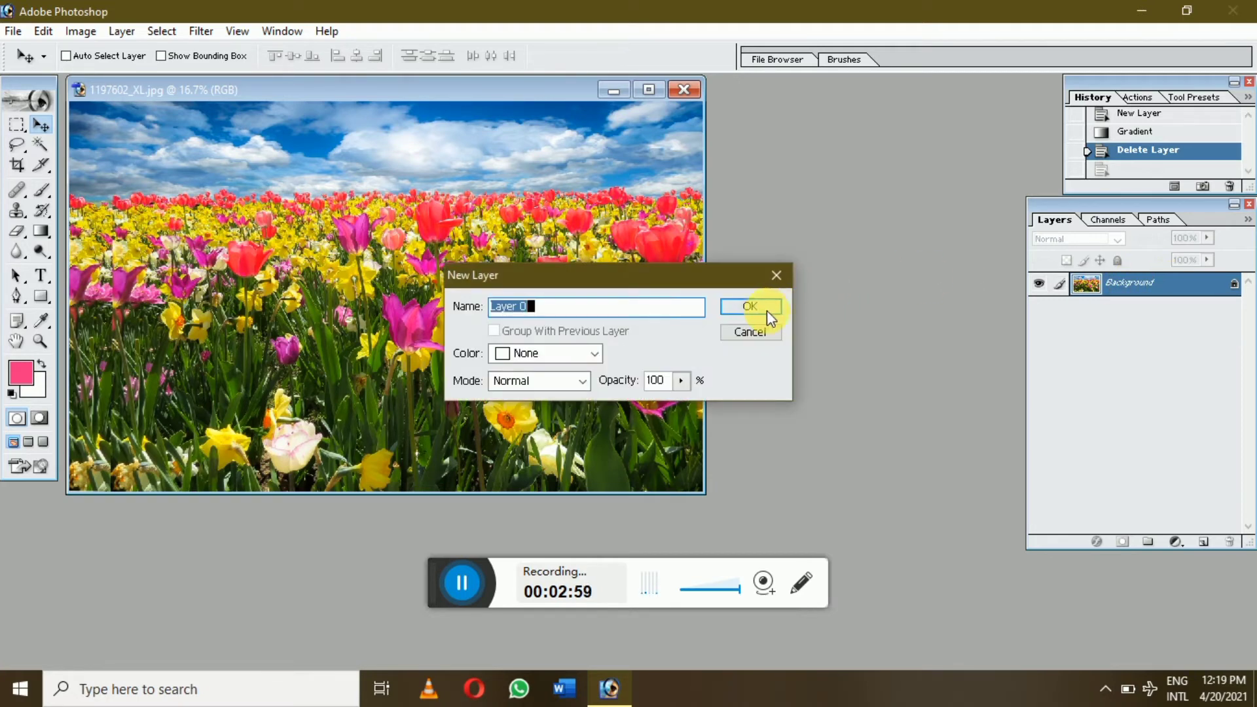
{"action": "left_click", "coordinate": [751, 307]}
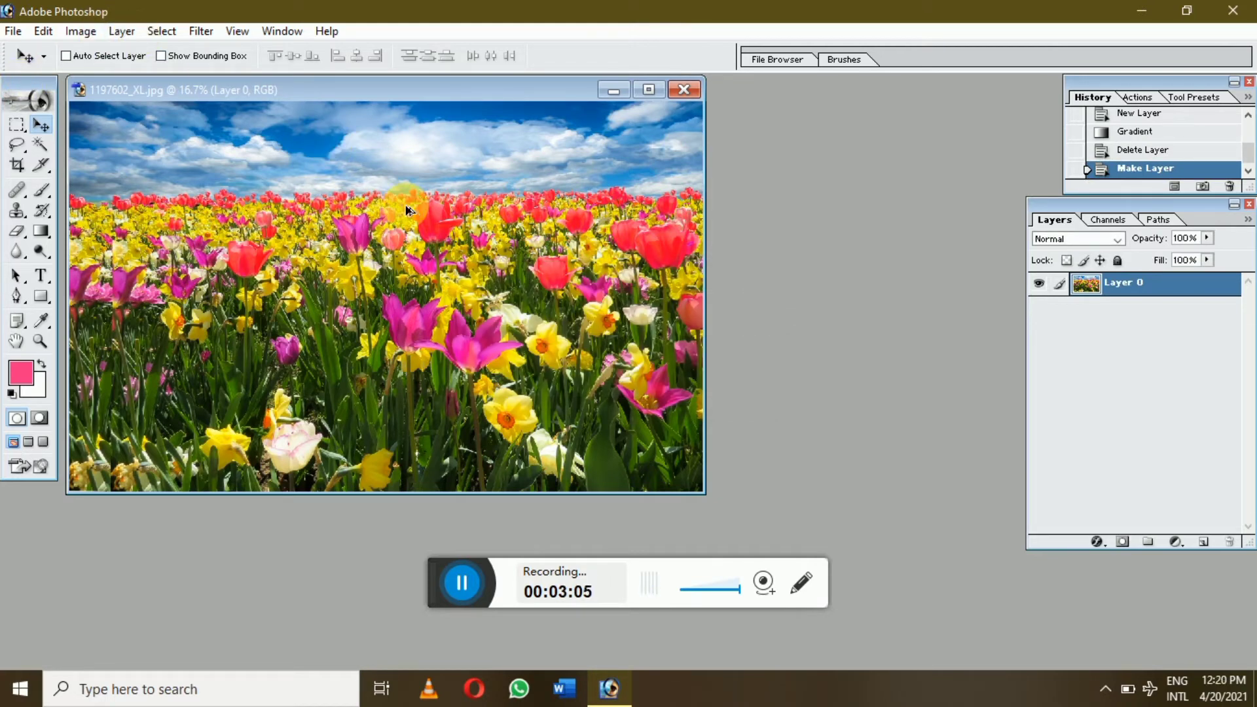
{"action": "key", "text": "ctrl+z"}
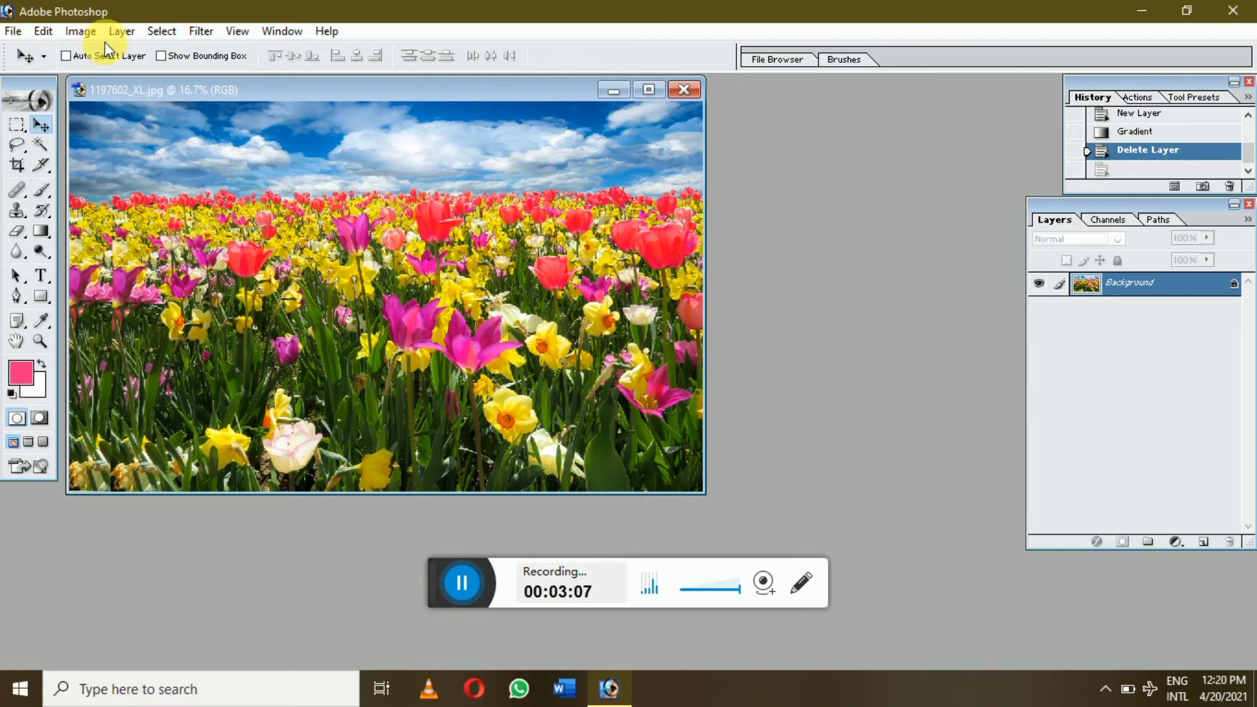
- Create a new layer set above the Background with Pass Through mode and 100% opacity
{"action": "left_click", "coordinate": [119, 32]}
{"action": "mouse_move", "coordinate": [198, 50]}
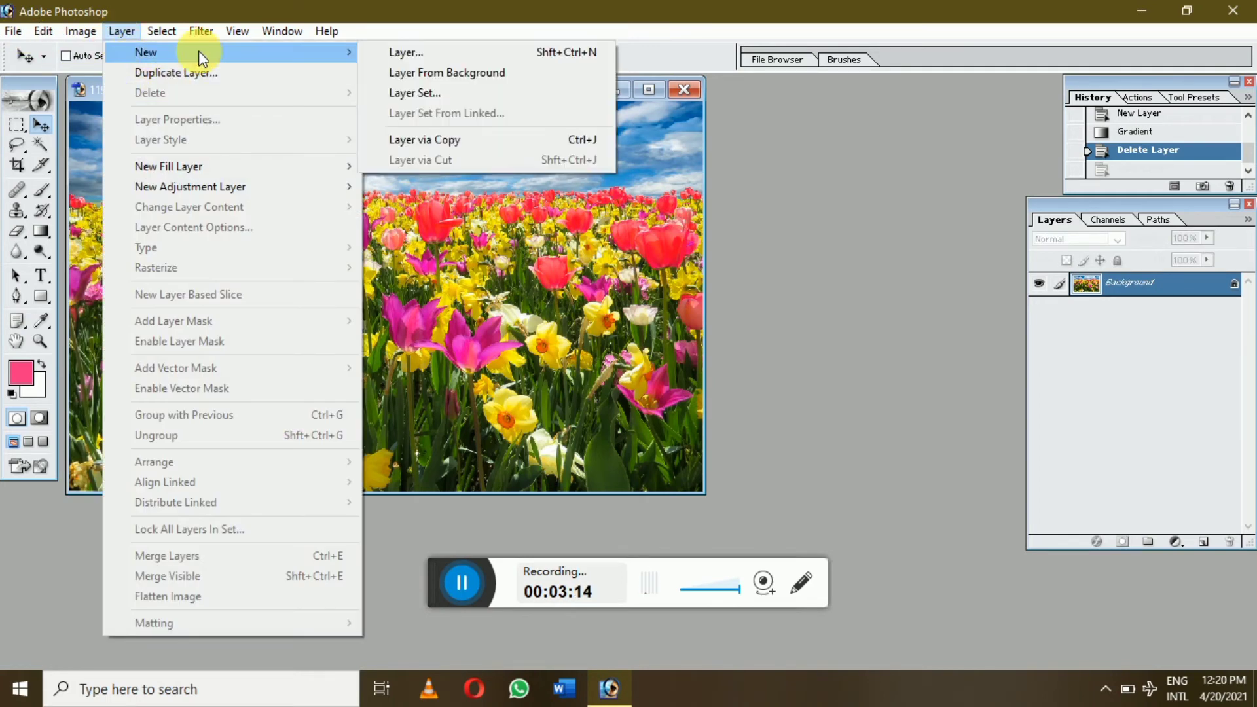
{"action": "left_click", "coordinate": [435, 94]}
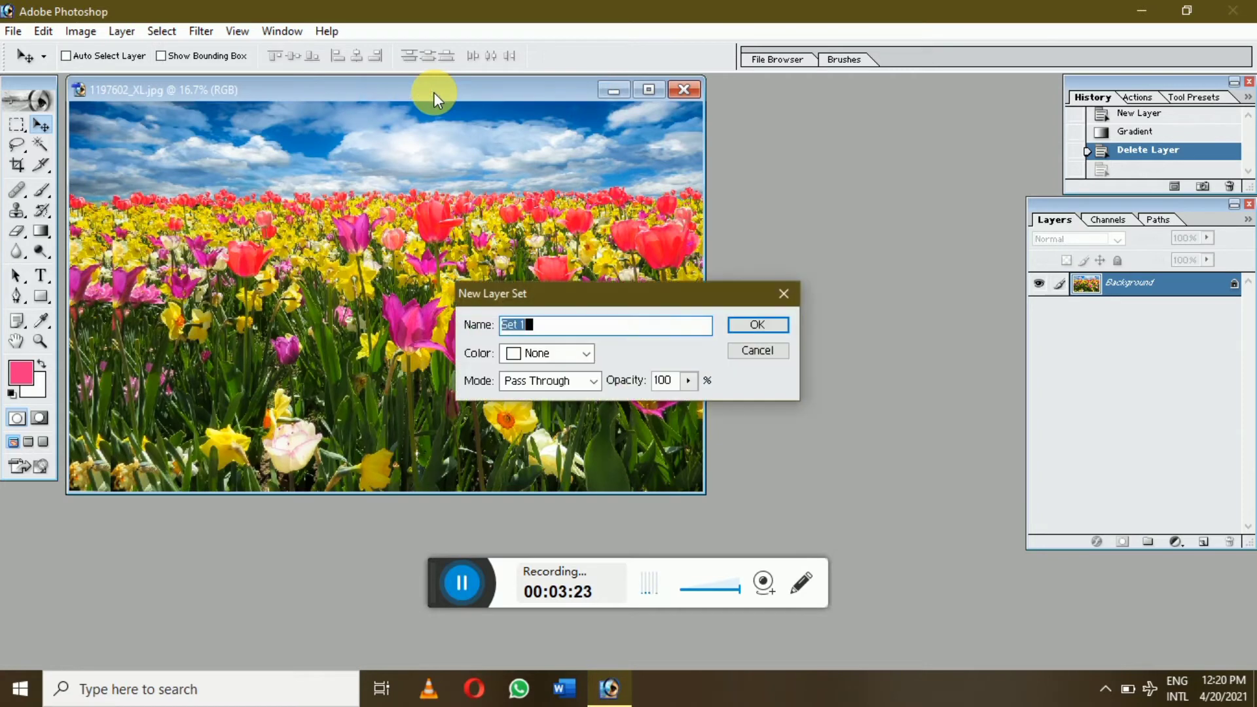
{"action": "left_click", "coordinate": [753, 328]}
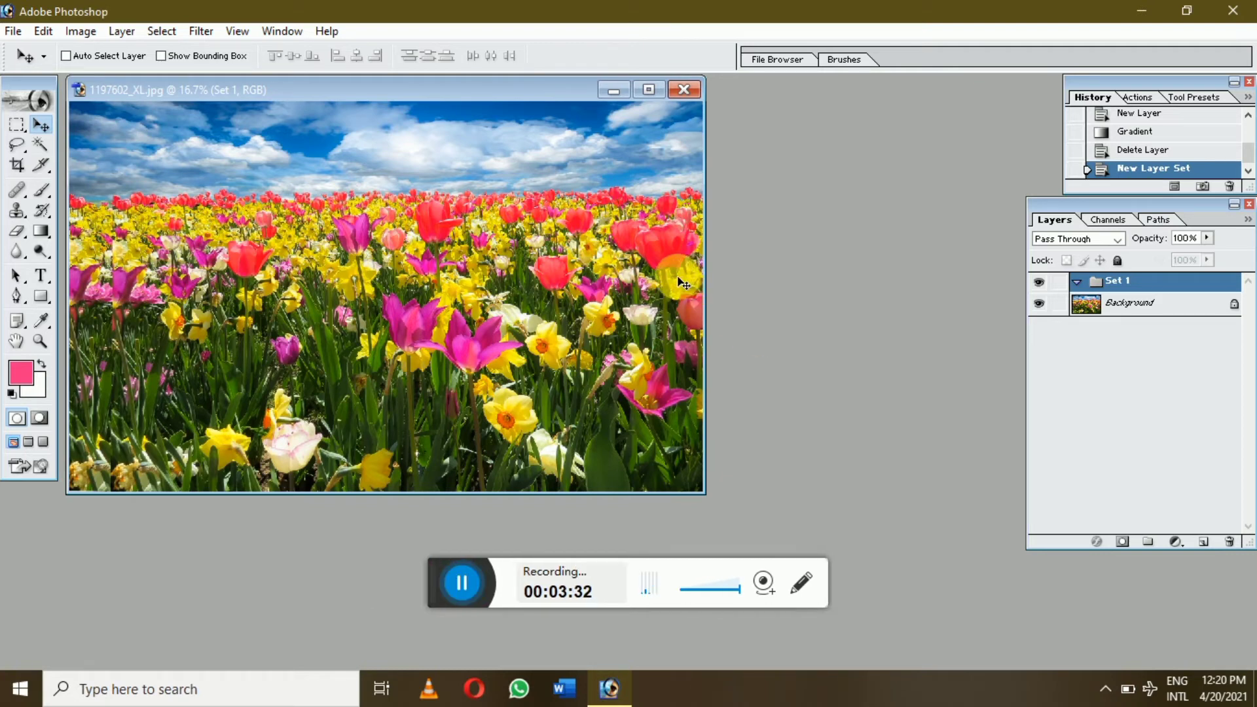
{"action": "left_click", "coordinate": [1126, 303]}
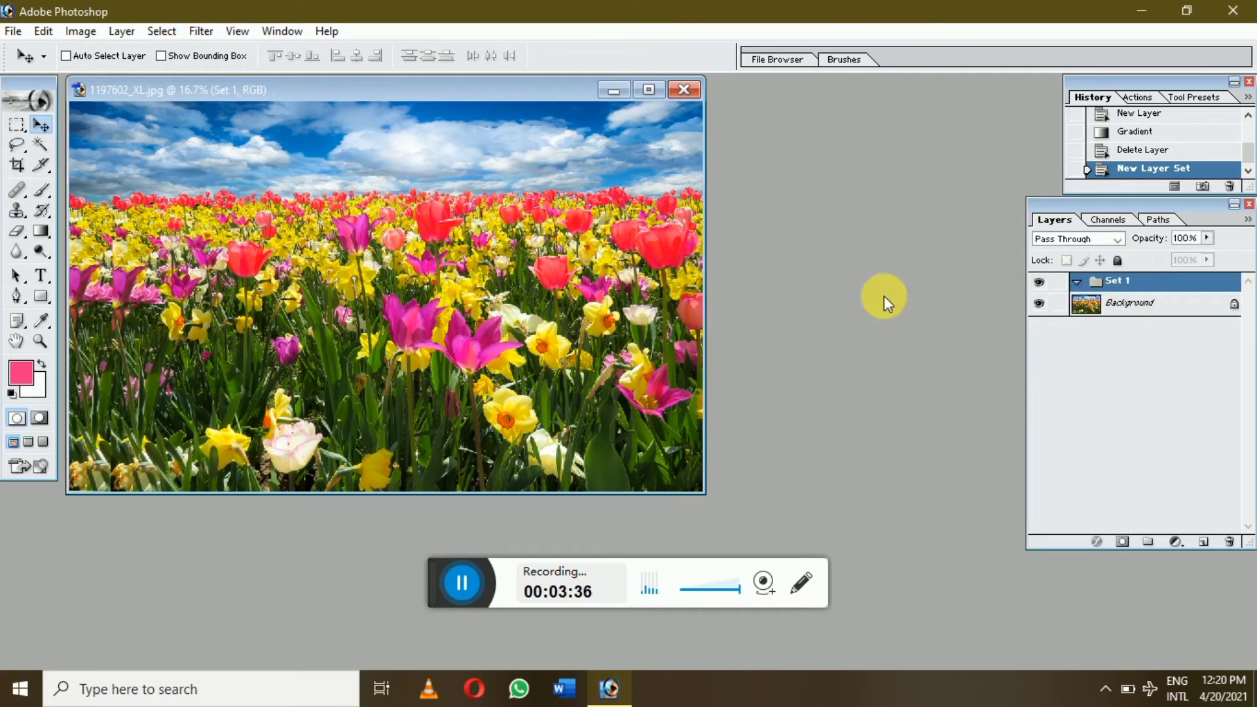
- Check the new-layer commands available for the layer set, and undo the set's creation
{"action": "left_click", "coordinate": [124, 32]}
{"action": "mouse_move", "coordinate": [230, 51]}
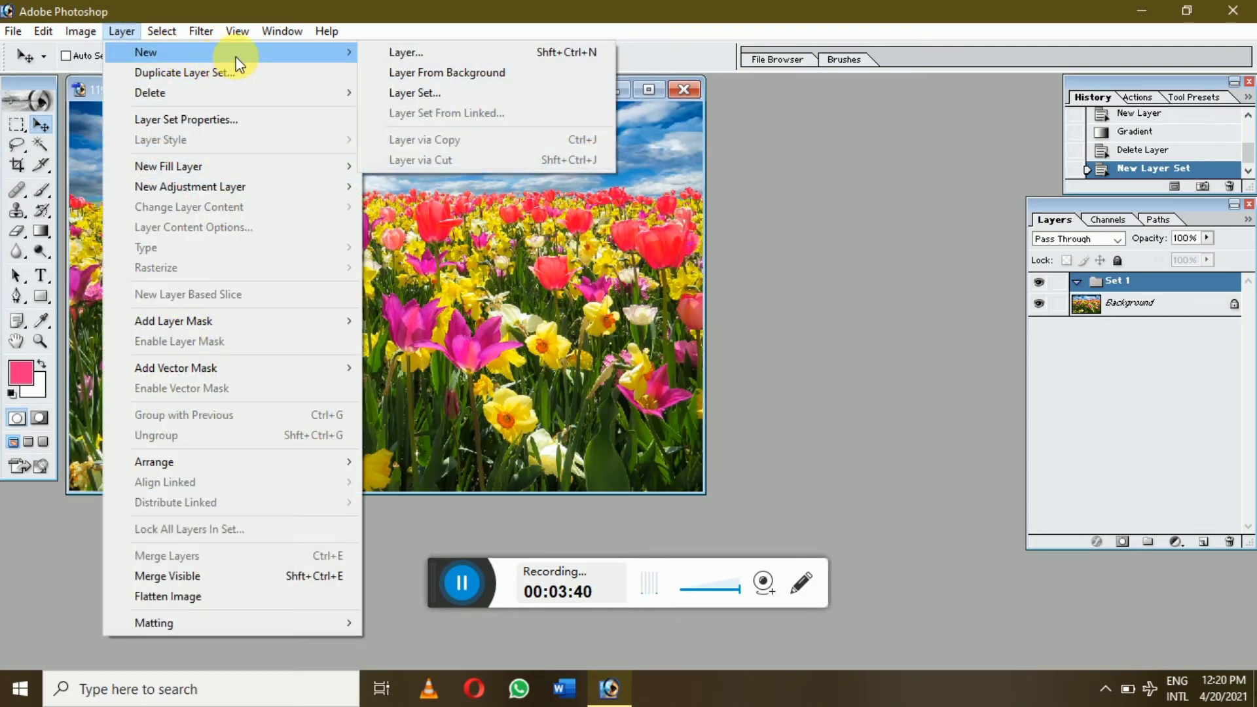
{"action": "left_click", "coordinate": [440, 124]}
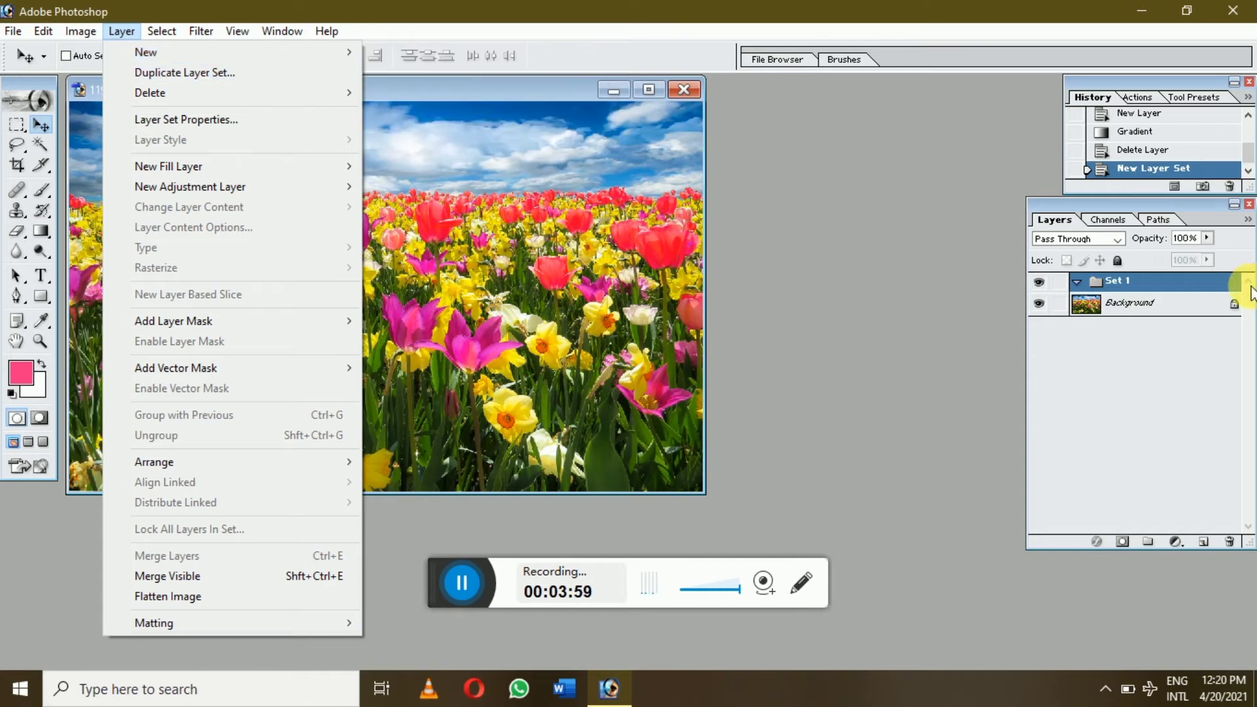
{"action": "left_click", "coordinate": [921, 365]}
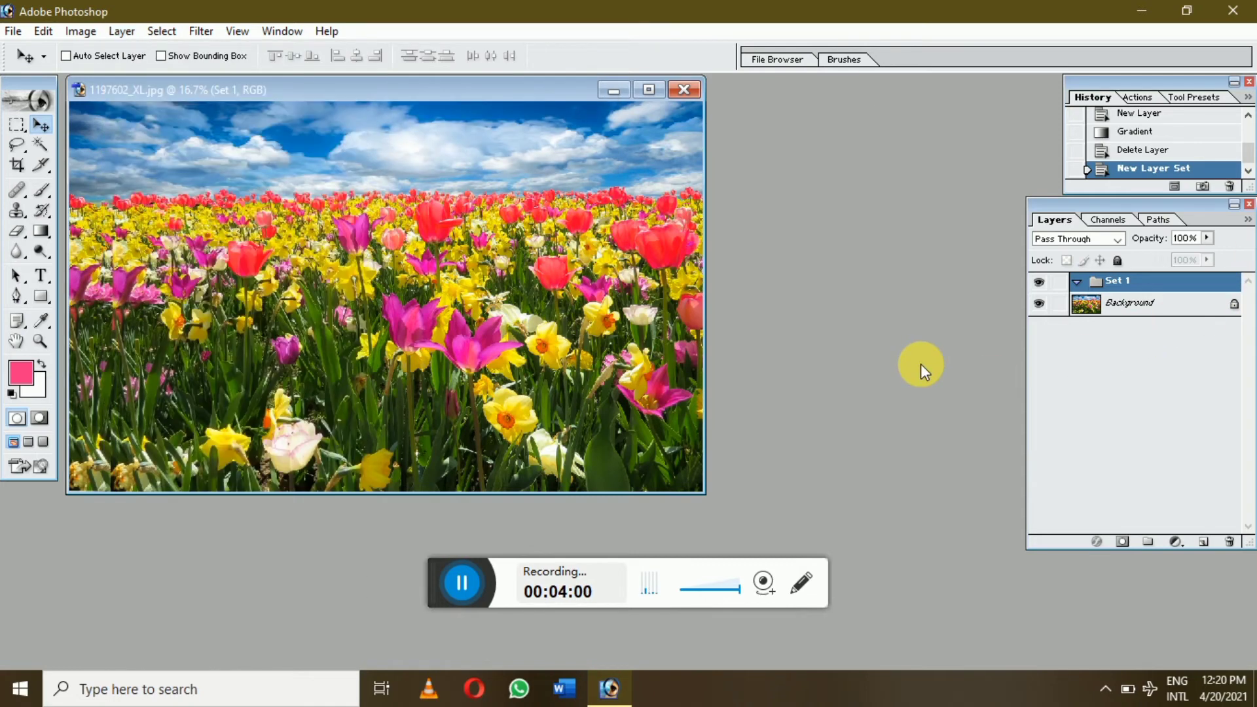
{"action": "key", "text": "ctrl+z"}
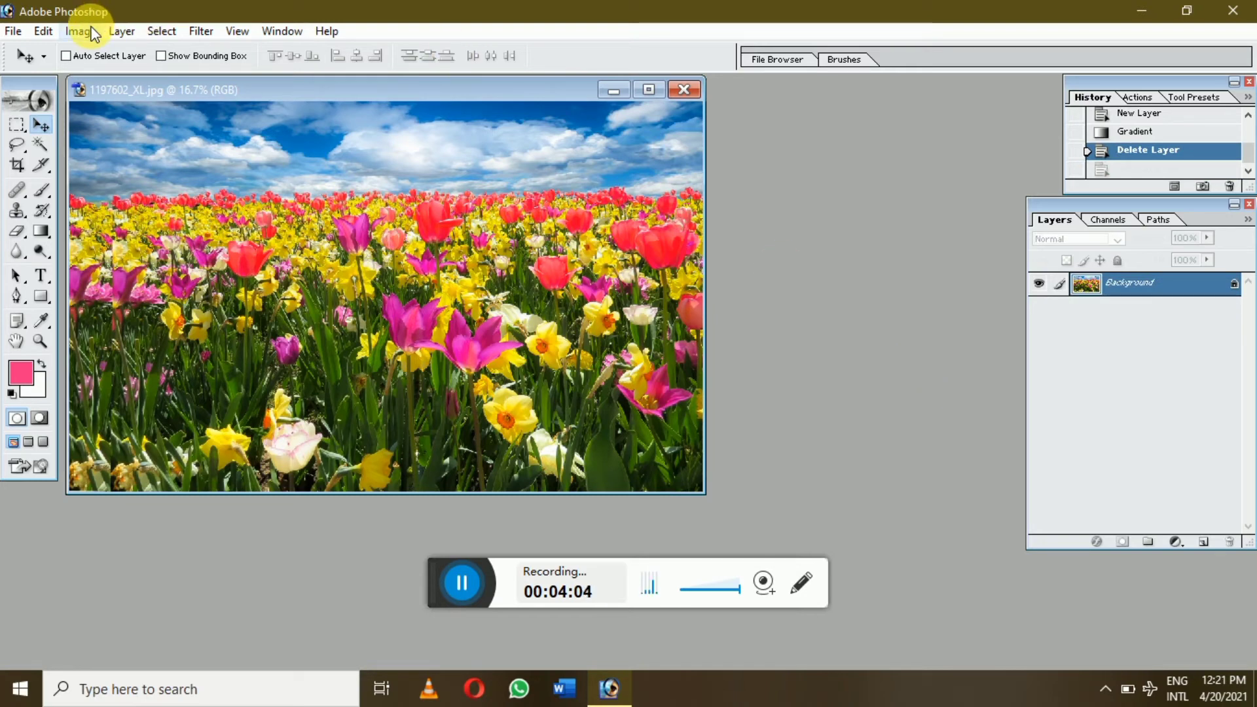
- Duplicate the Background layer as "Background copy" in the same document and shift the copy slightly to the left with the Move tool
{"action": "left_click", "coordinate": [118, 33]}
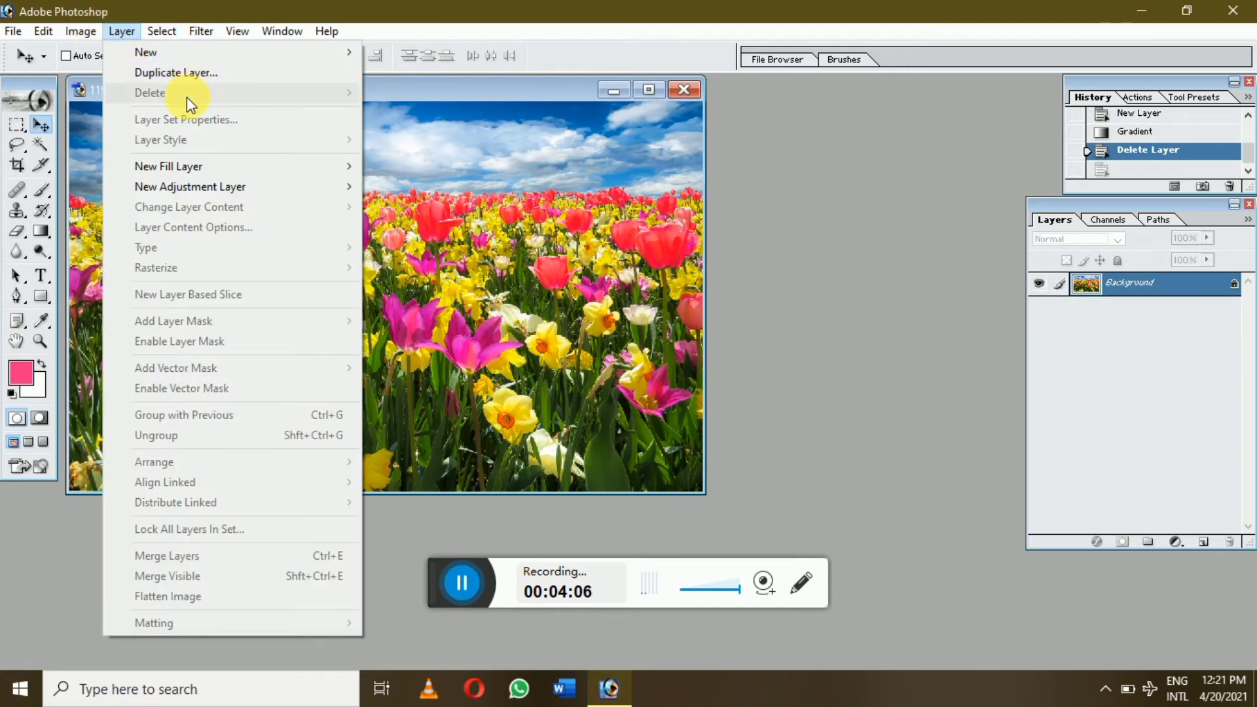
{"action": "left_click", "coordinate": [217, 73]}
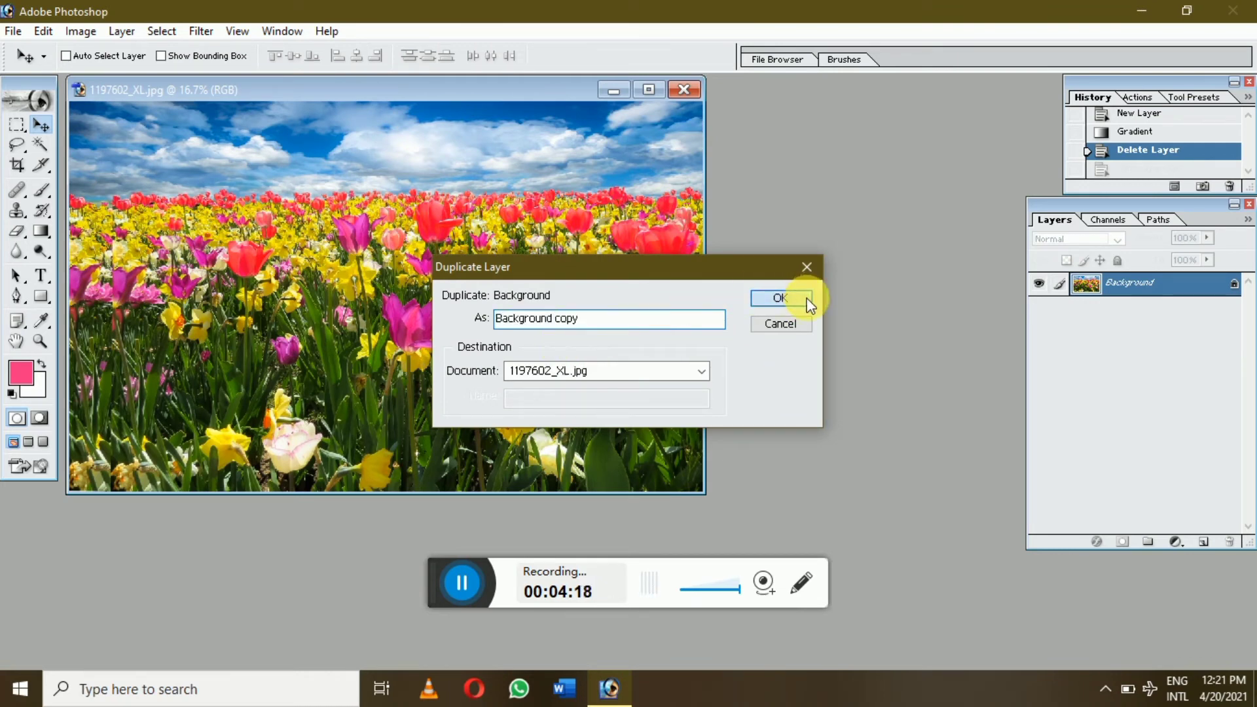
{"action": "left_click", "coordinate": [806, 299]}
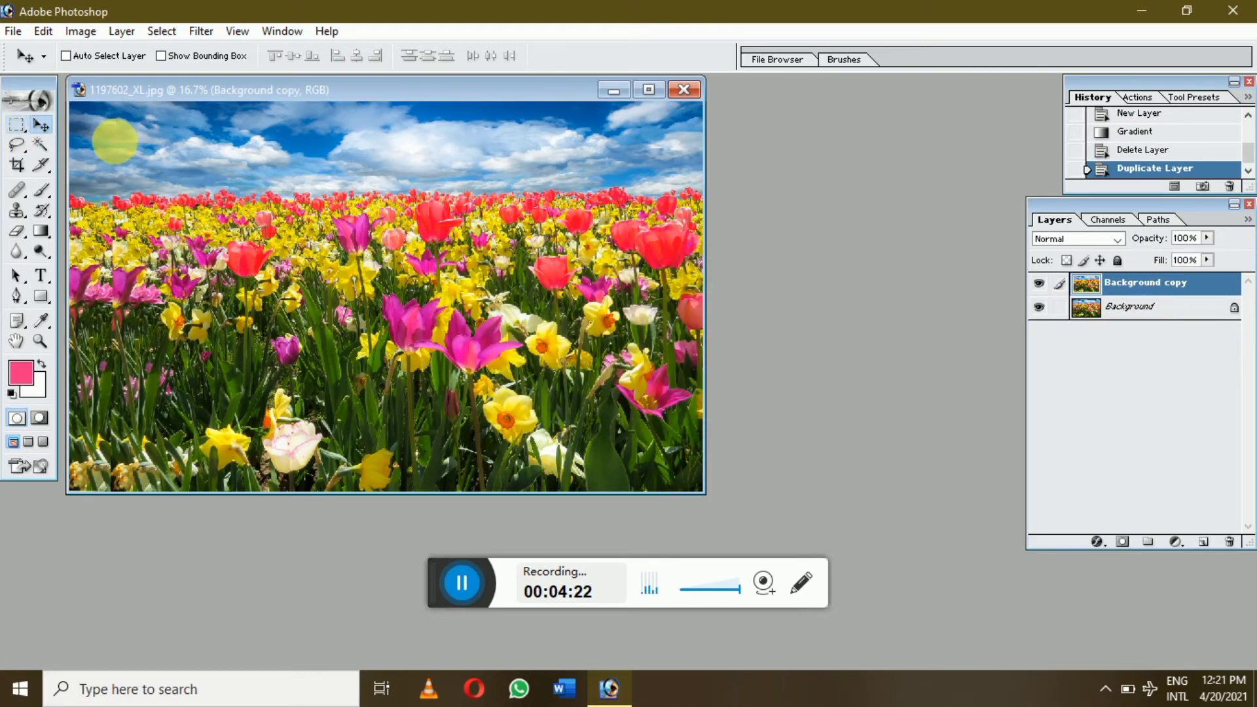
{"action": "mouse_move", "coordinate": [331, 265]}
{"action": "left_mouse_down"}
{"action": "mouse_move", "coordinate": [478, 464]}
{"action": "mouse_move", "coordinate": [313, 264]}
{"action": "left_mouse_up"}
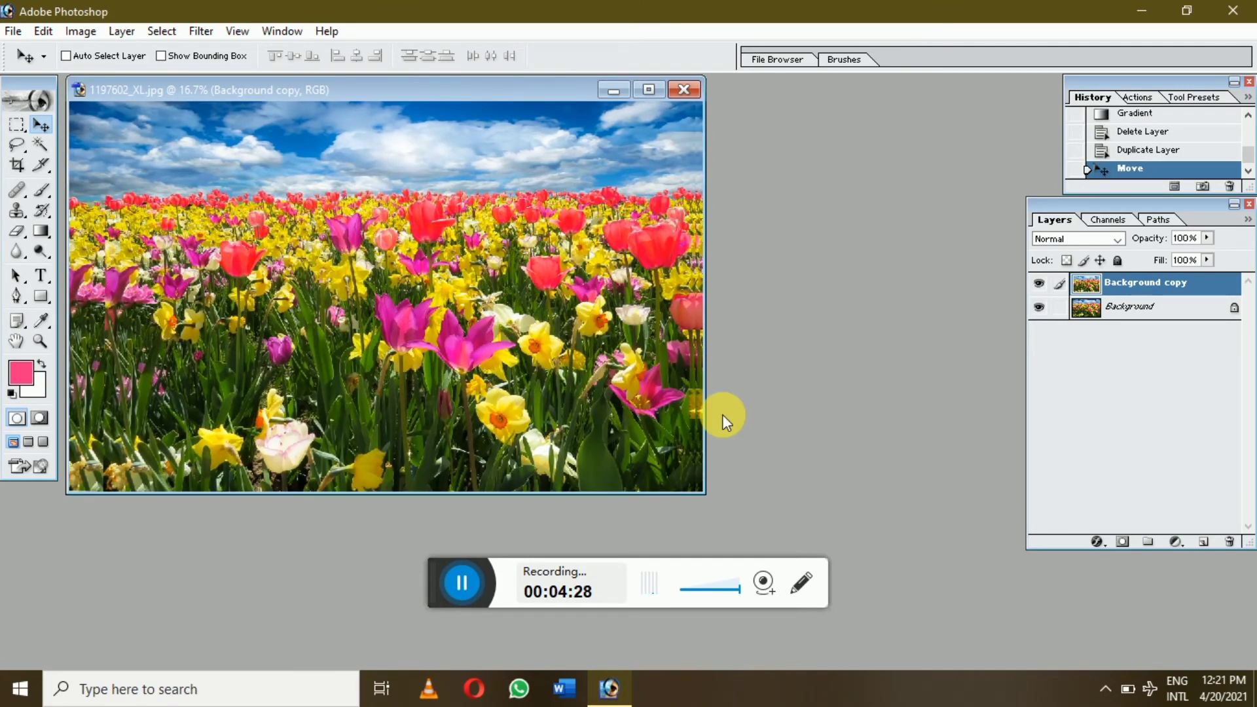
- Delete the "Background copy" layer with the Layer Delete command
{"action": "key", "text": "alt+s"}
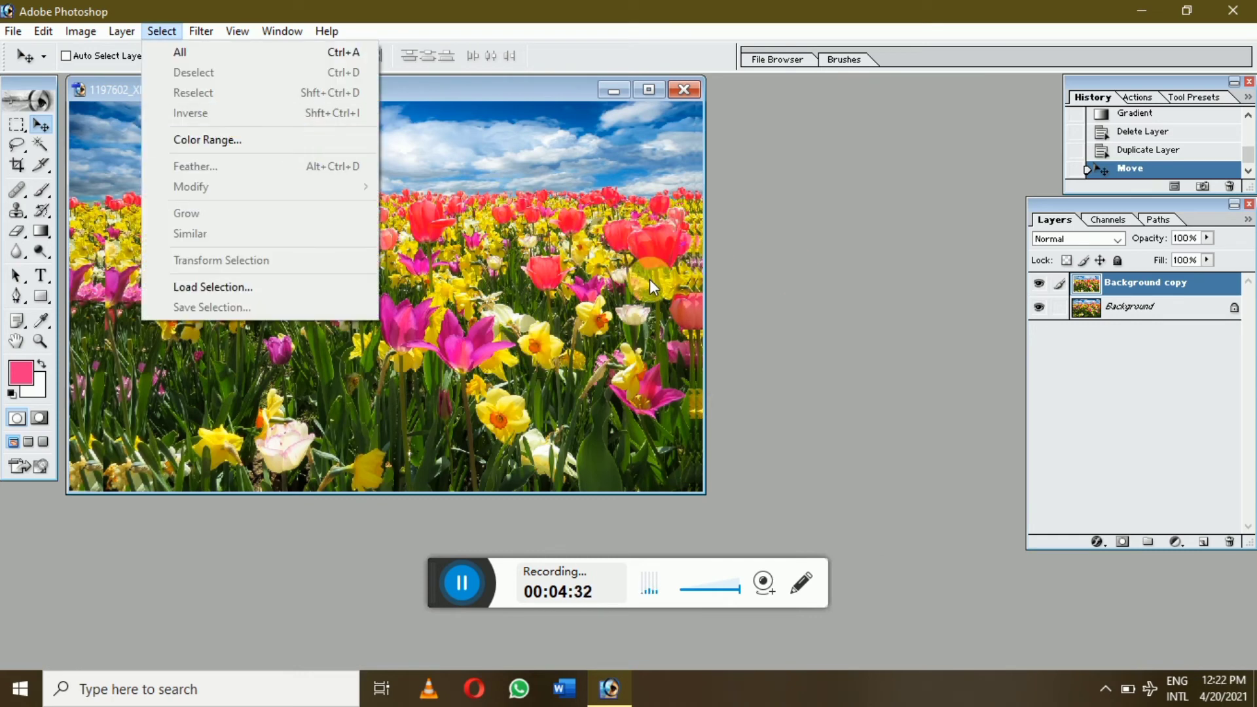
{"action": "left_click", "coordinate": [123, 33]}
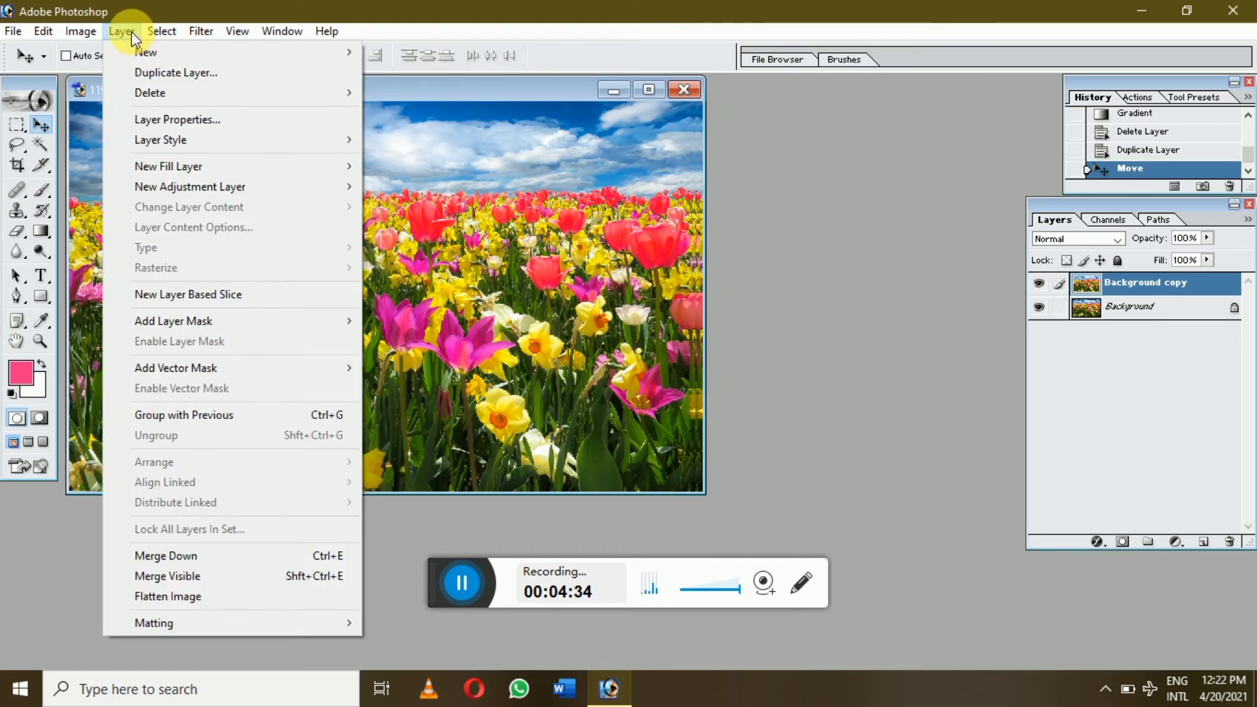
{"action": "mouse_move", "coordinate": [187, 93]}
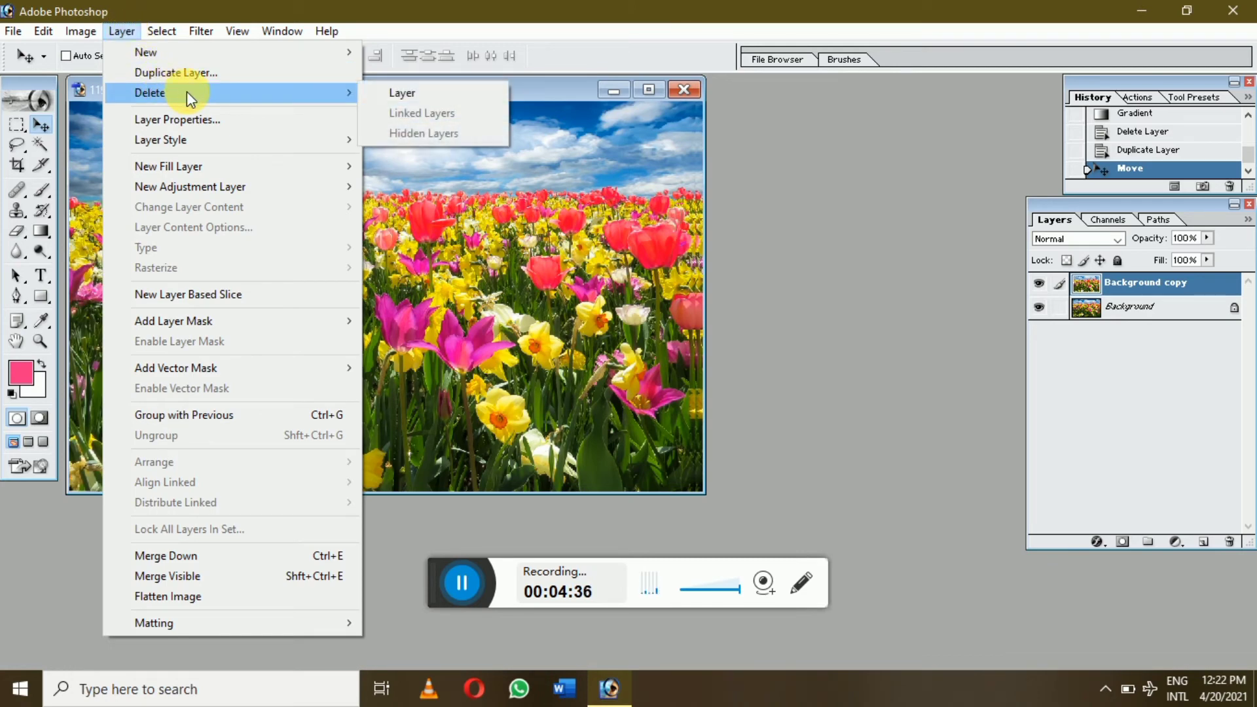
{"action": "left_click", "coordinate": [410, 93]}
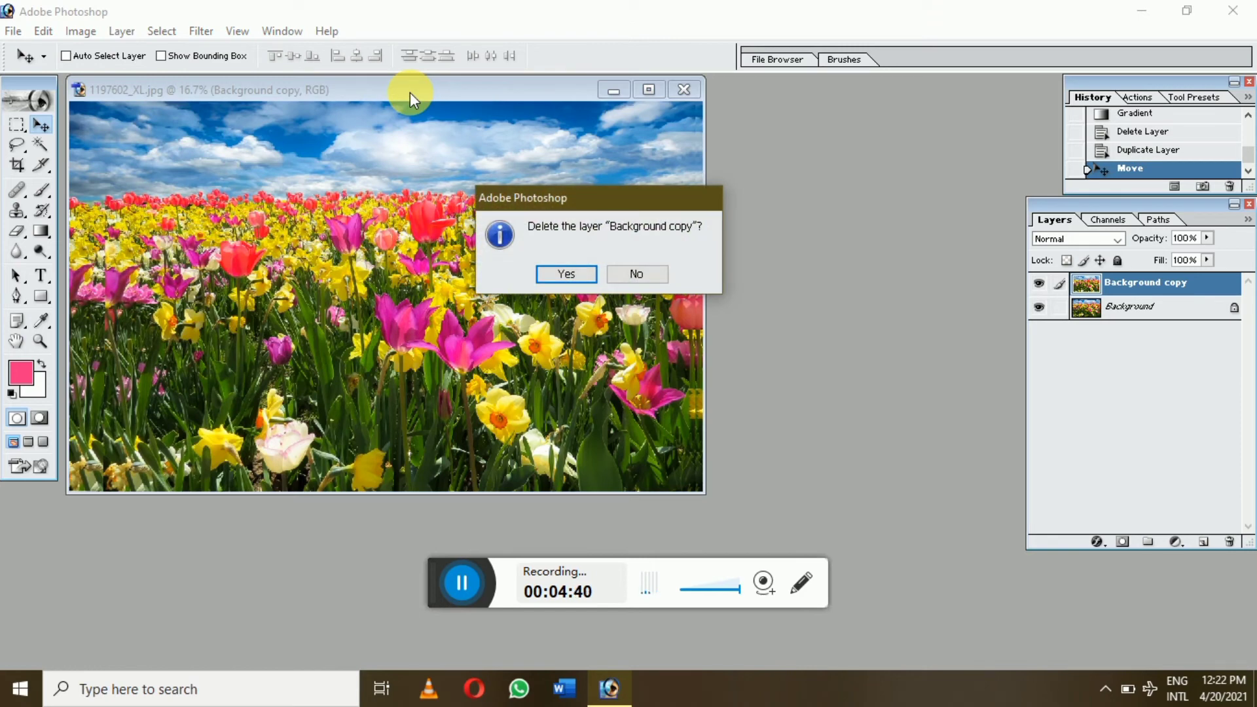
{"action": "left_click", "coordinate": [546, 277]}
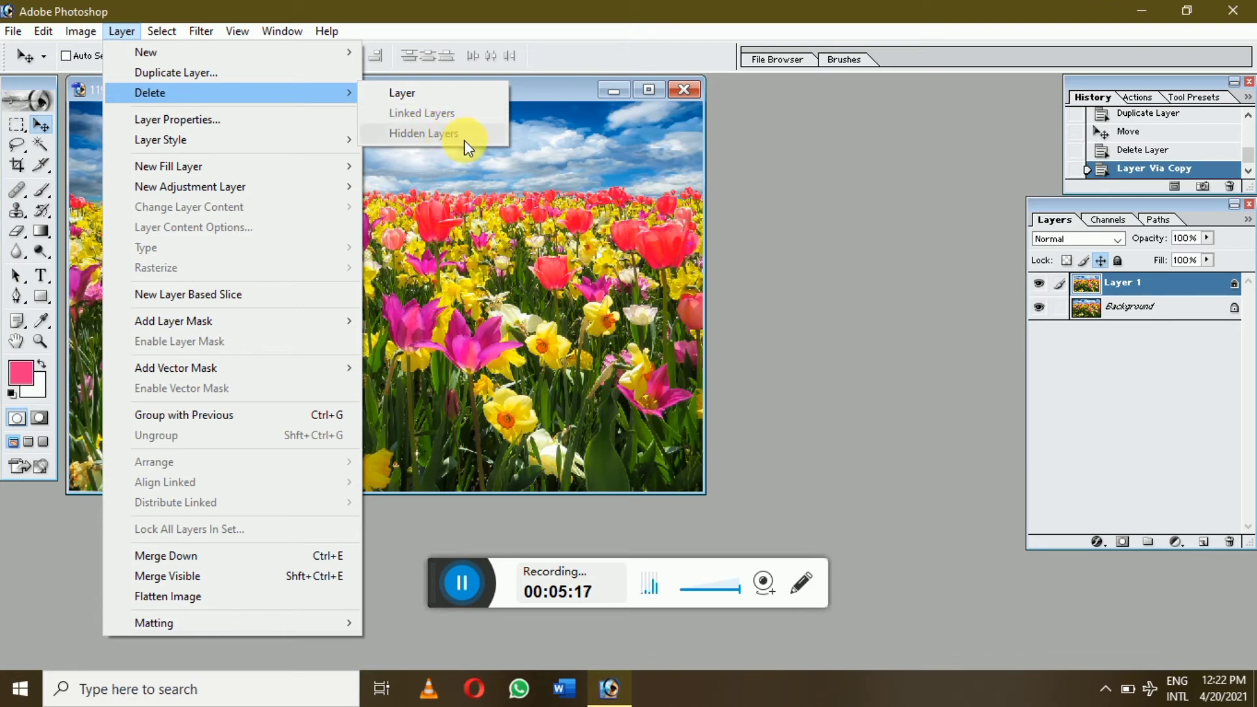
- Hide Layer 1 and remove it with the Delete Hidden Layers command
{"action": "left_click", "coordinate": [915, 317]}
{"action": "left_click", "coordinate": [1040, 282]}
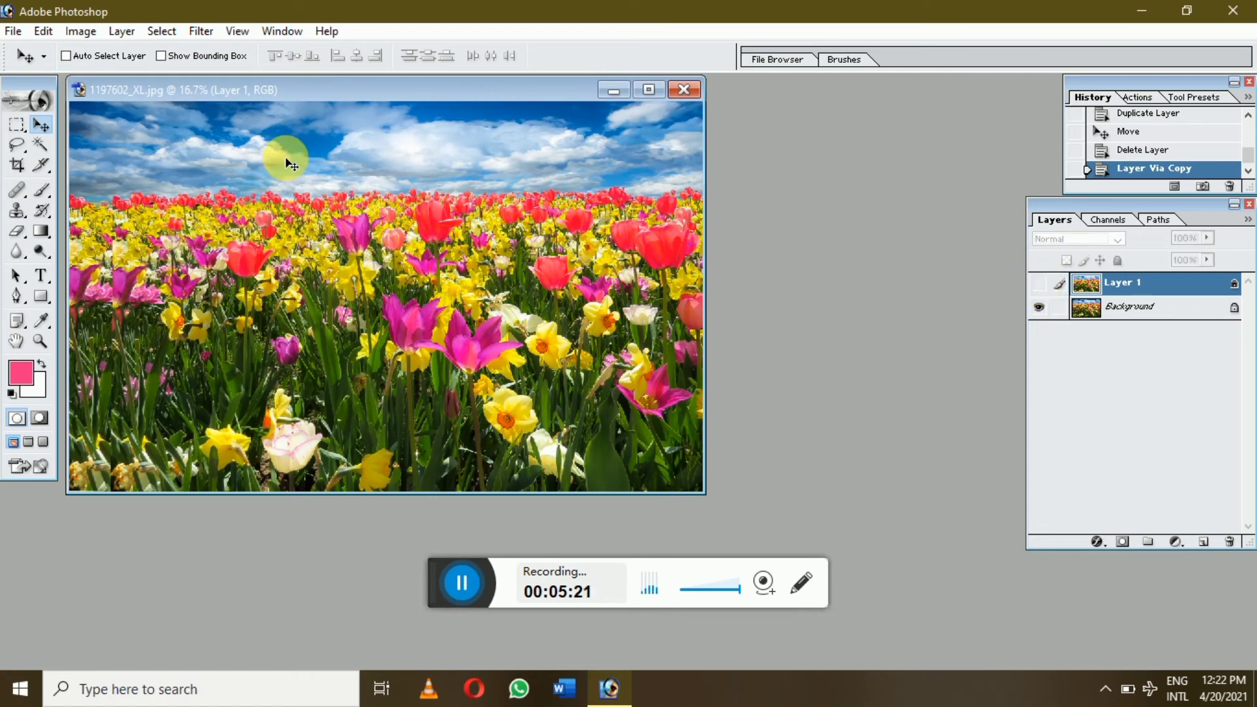
{"action": "left_click", "coordinate": [127, 34]}
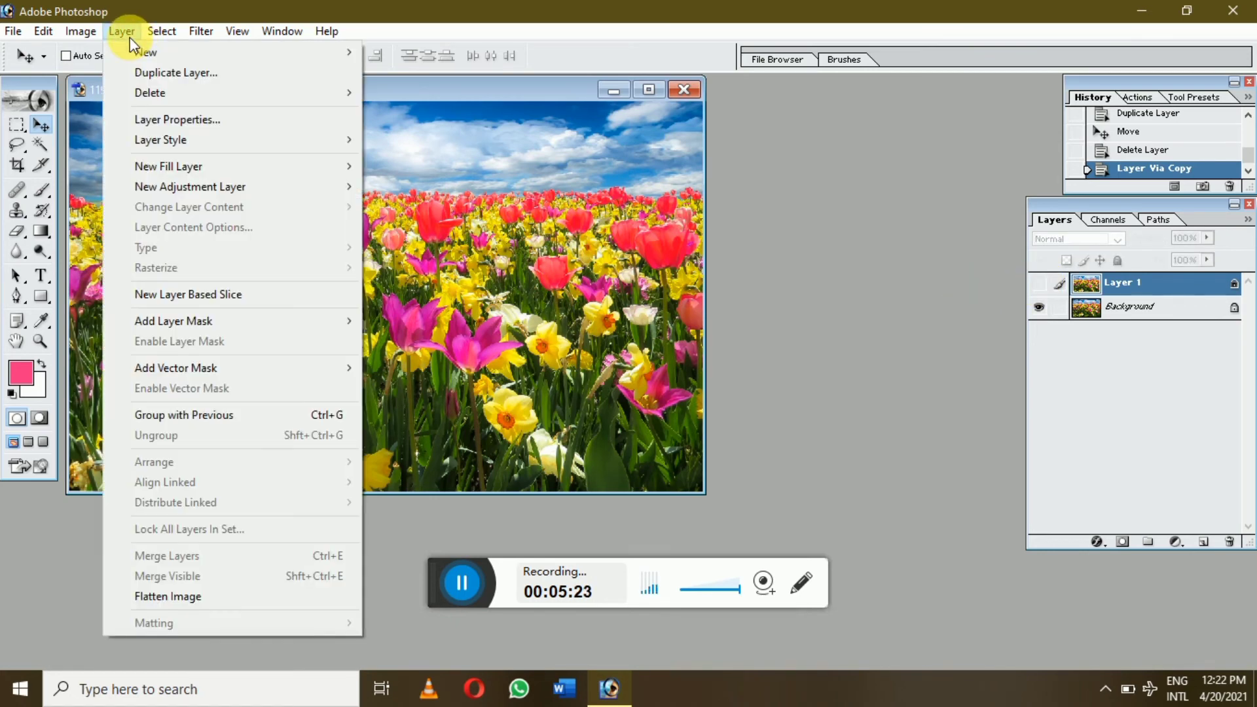
{"action": "mouse_move", "coordinate": [275, 102]}
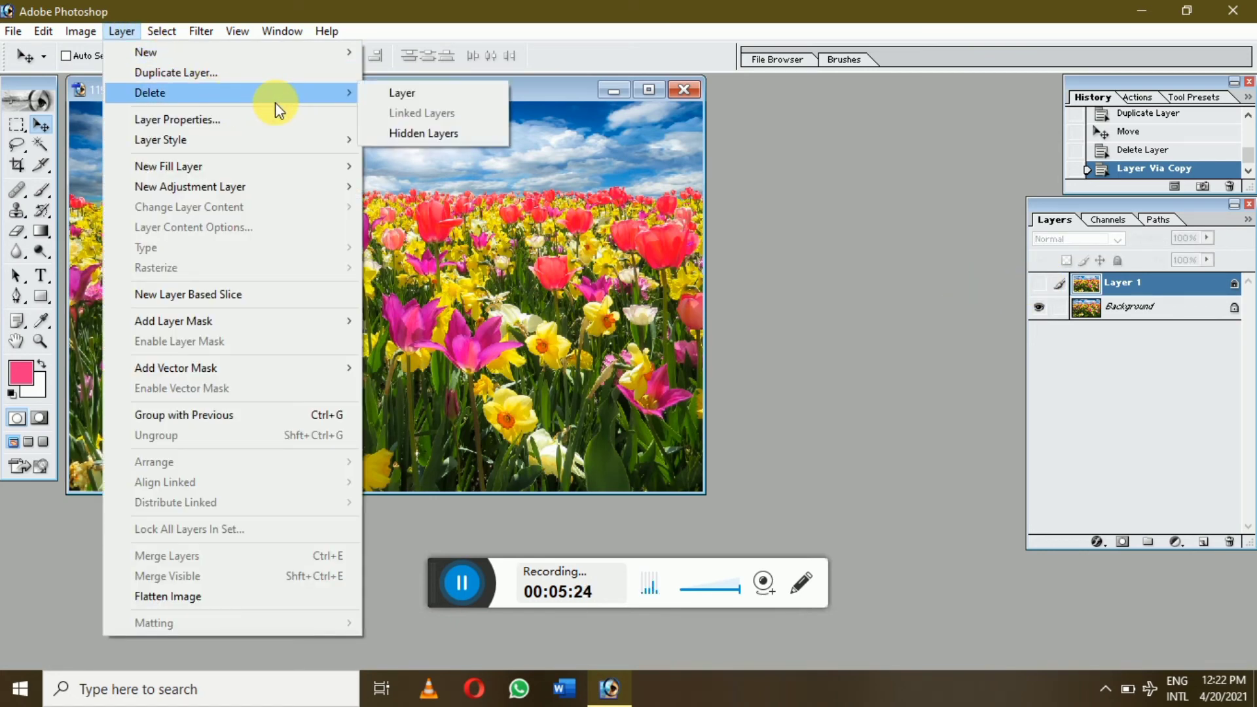
{"action": "left_click", "coordinate": [419, 133]}
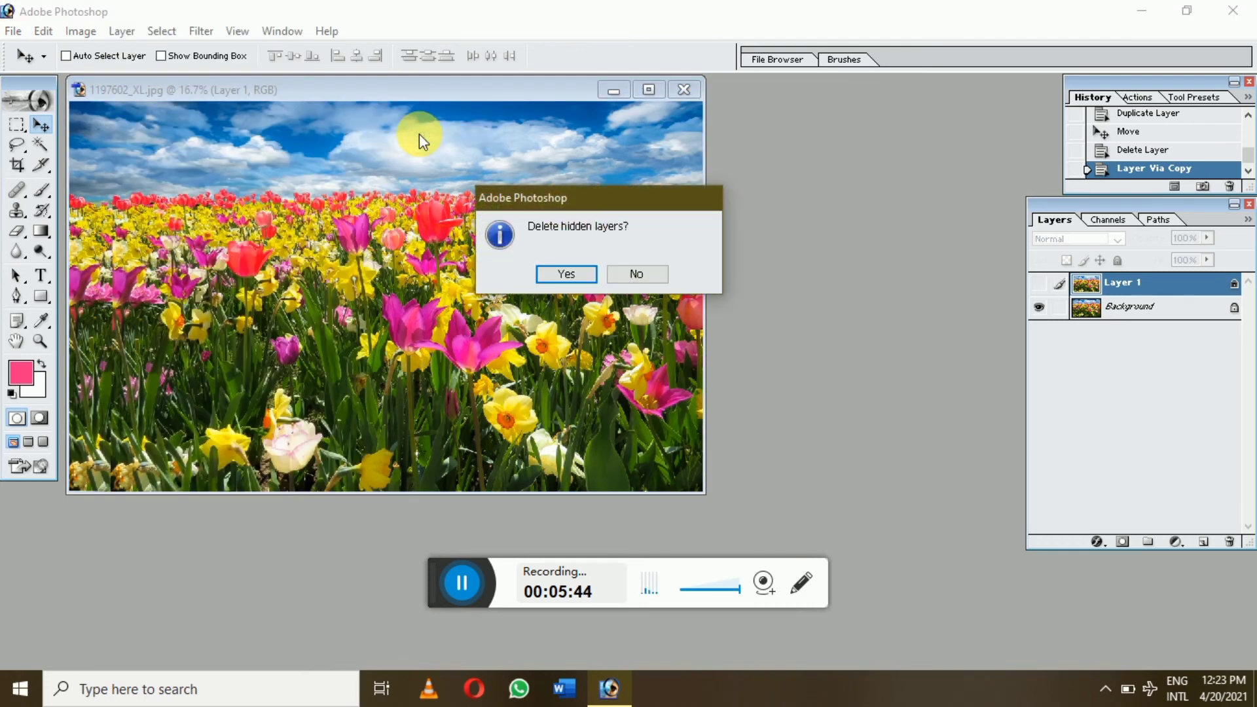
{"action": "left_click", "coordinate": [566, 277]}
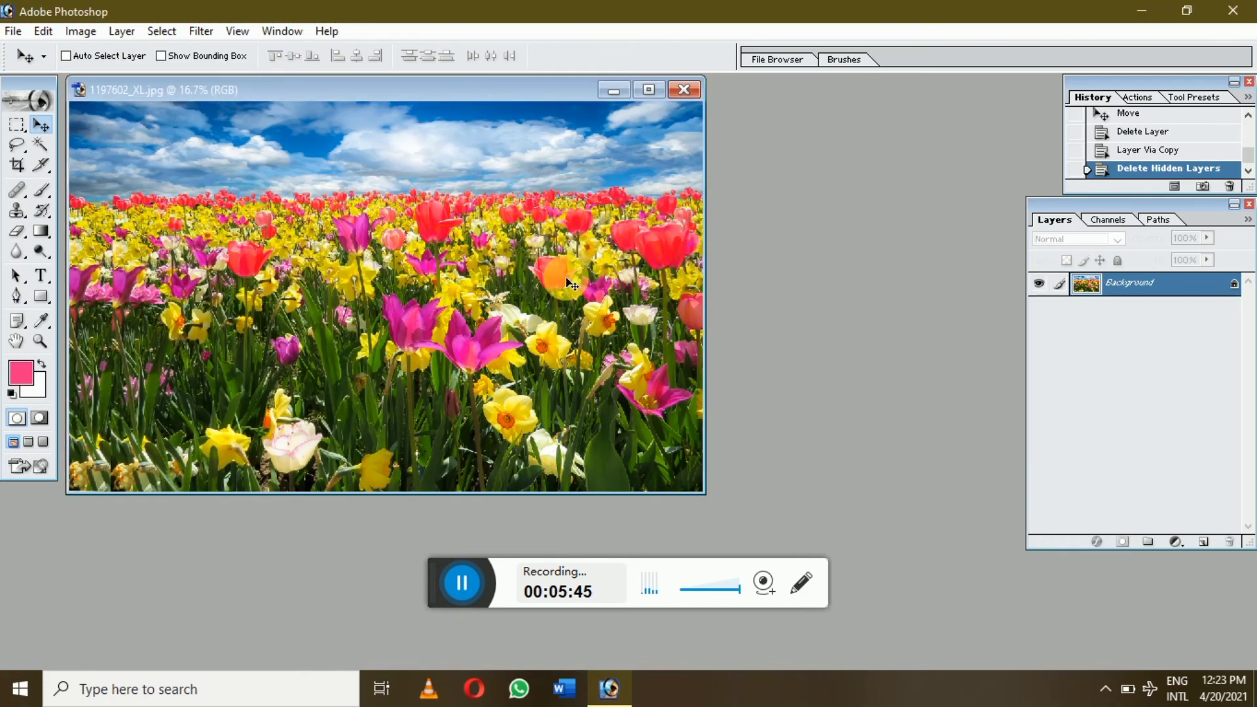
- Set the colour label of Layer 0 to Orange in its layer properties
{"action": "left_click", "coordinate": [119, 32]}
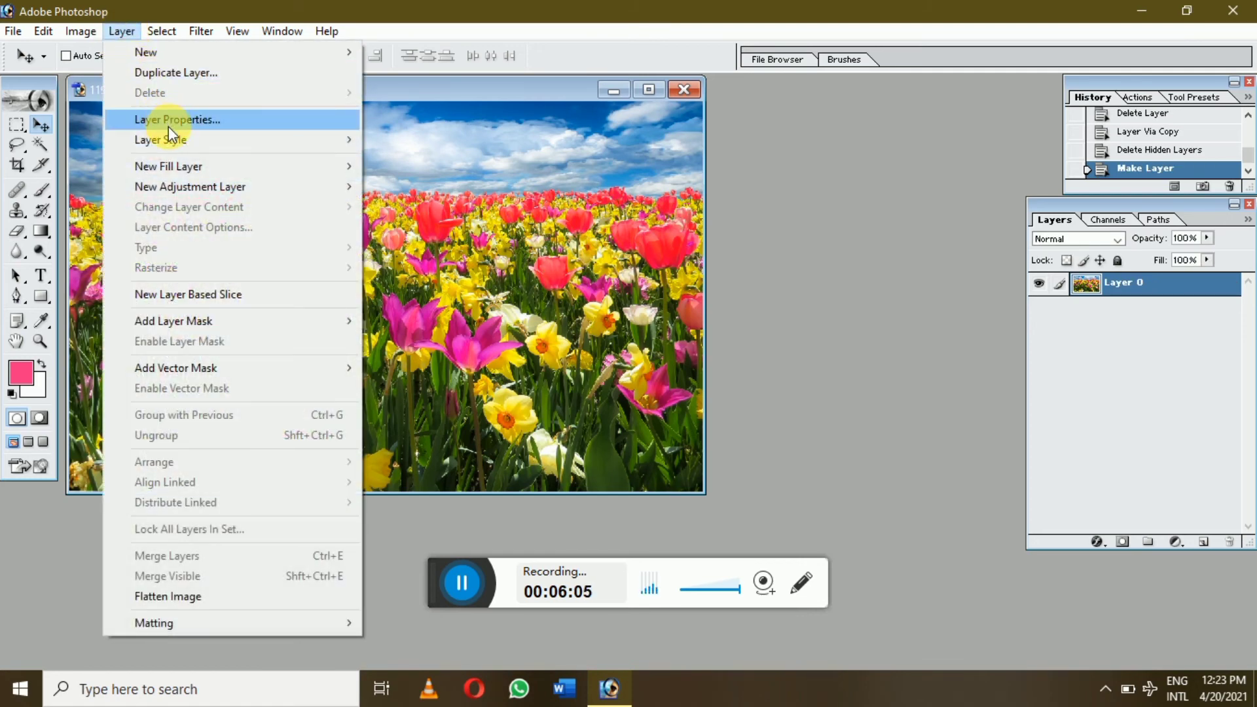
{"action": "left_click", "coordinate": [177, 121]}
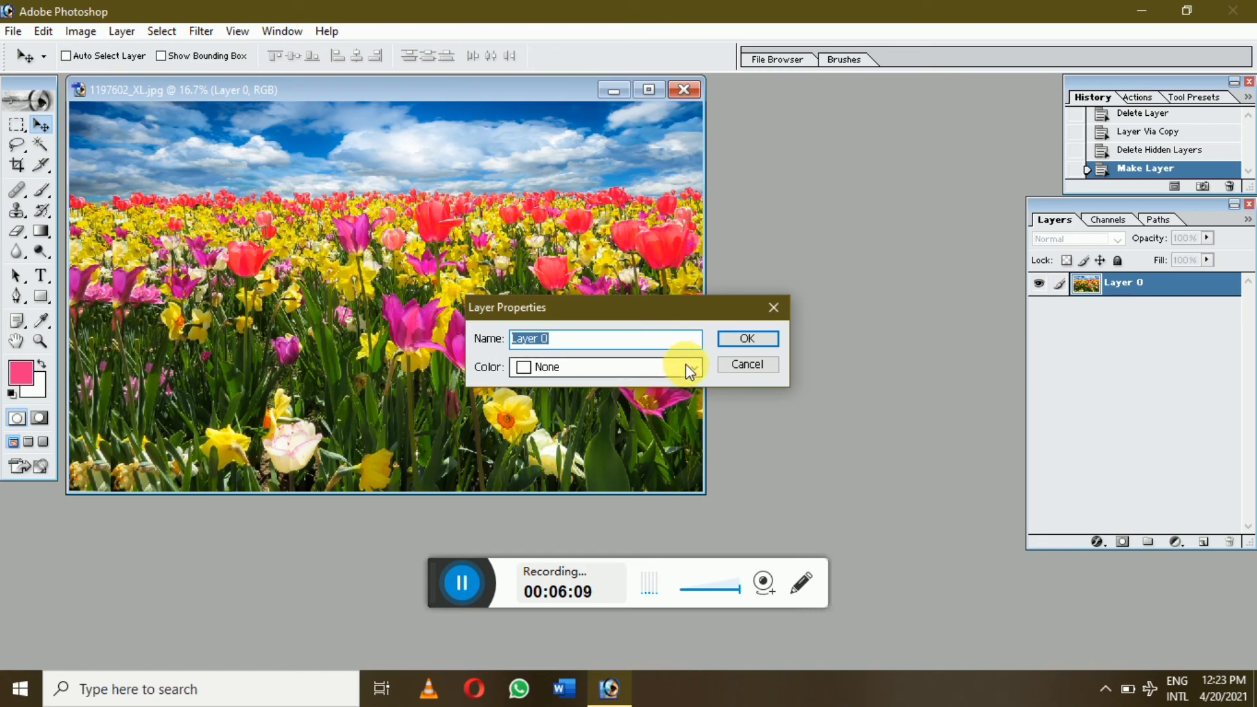
{"action": "left_click", "coordinate": [686, 366]}
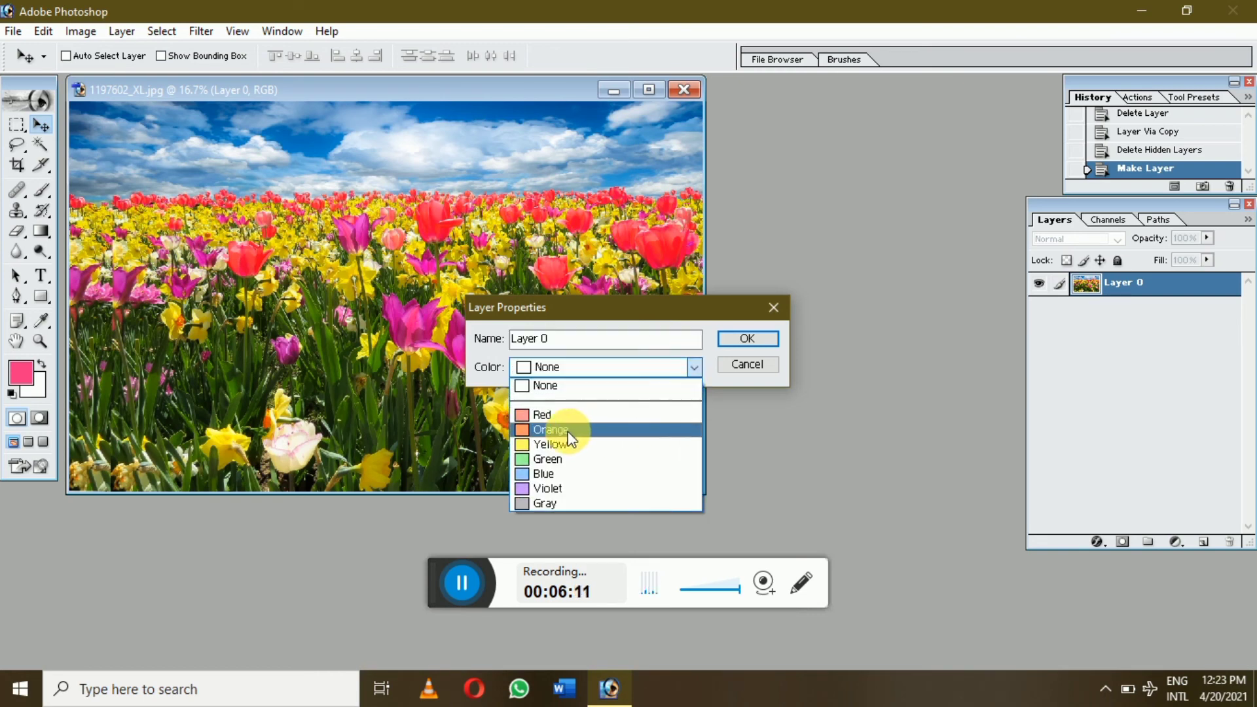
{"action": "left_click", "coordinate": [559, 433]}
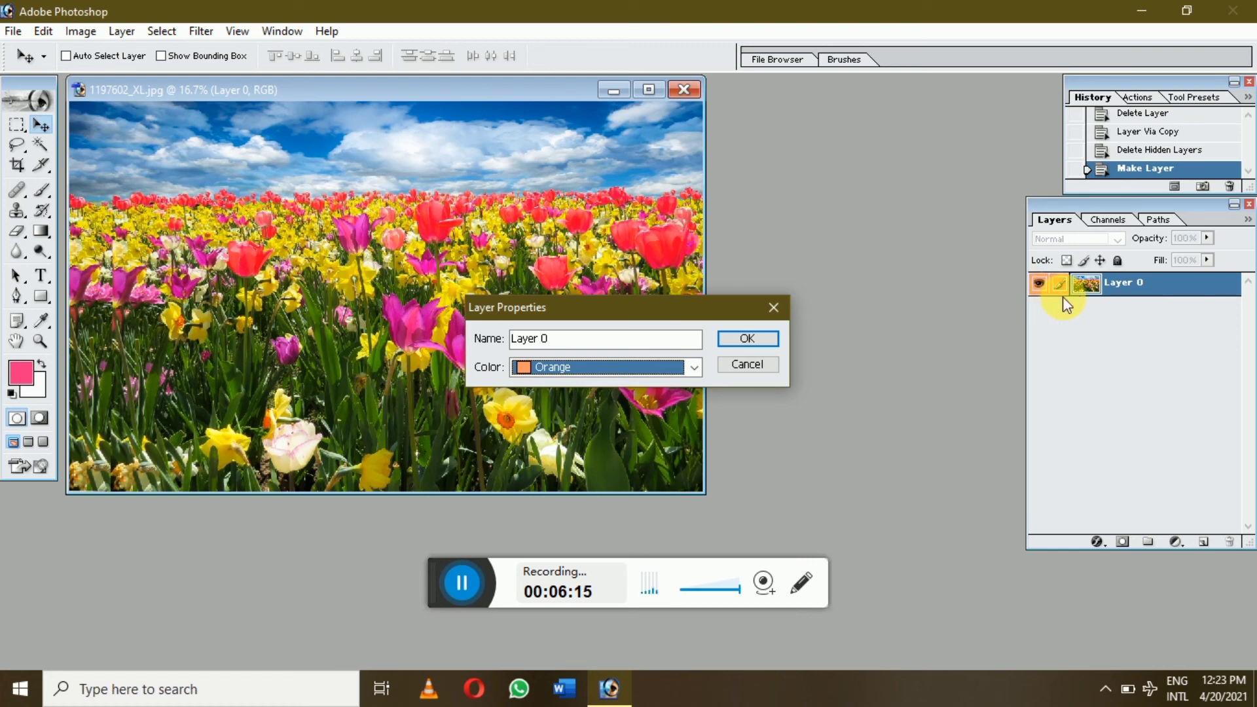
{"action": "left_click", "coordinate": [752, 339]}
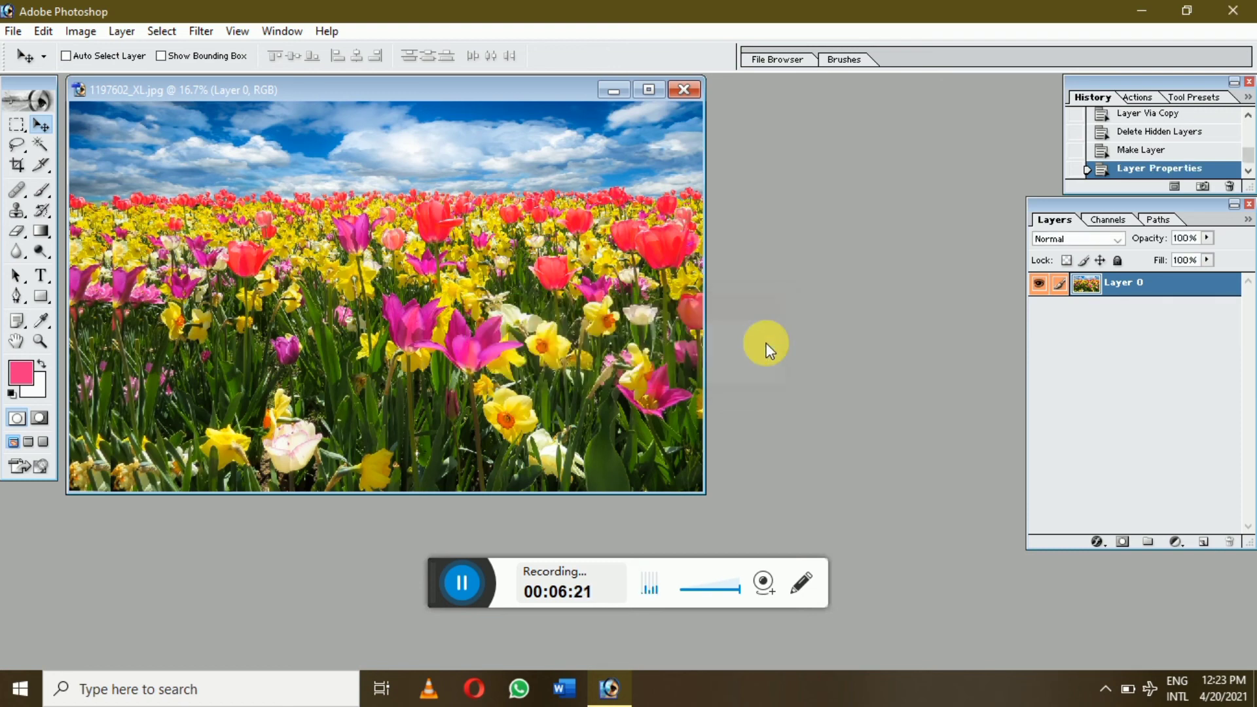
{"action": "left_click", "coordinate": [123, 32]}
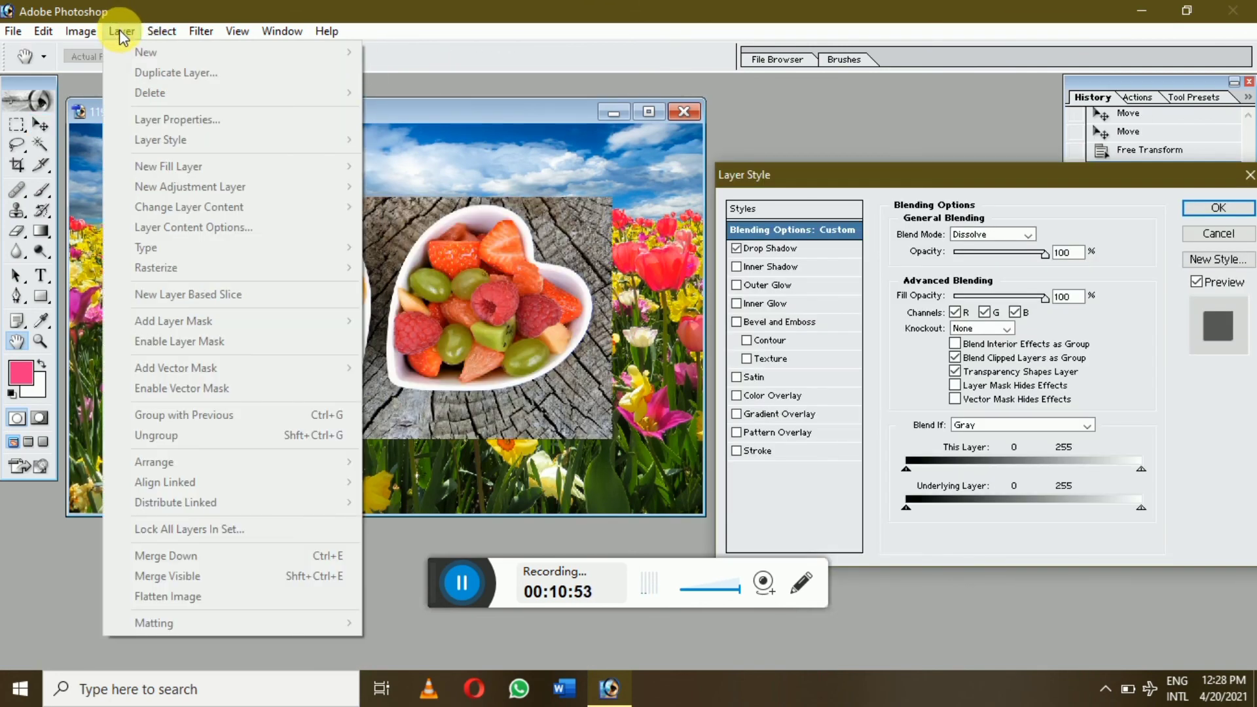
{"action": "left_click", "coordinate": [120, 30]}
{"action": "left_click", "coordinate": [119, 30]}
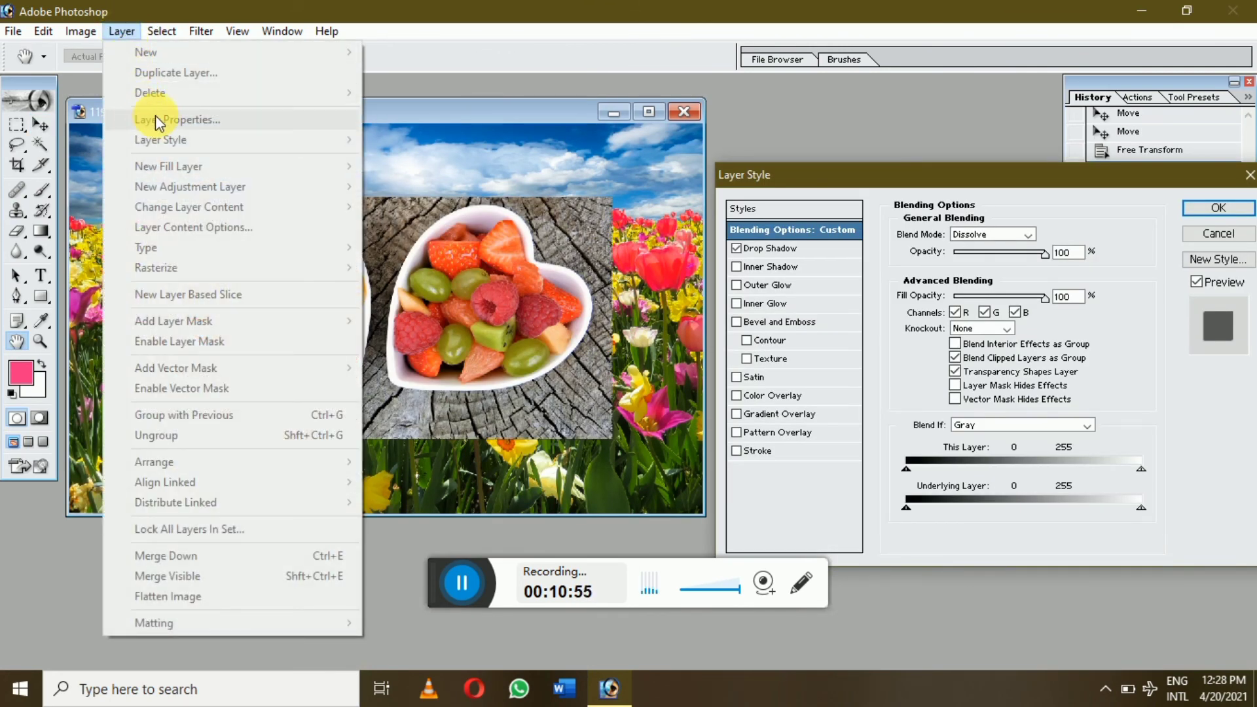